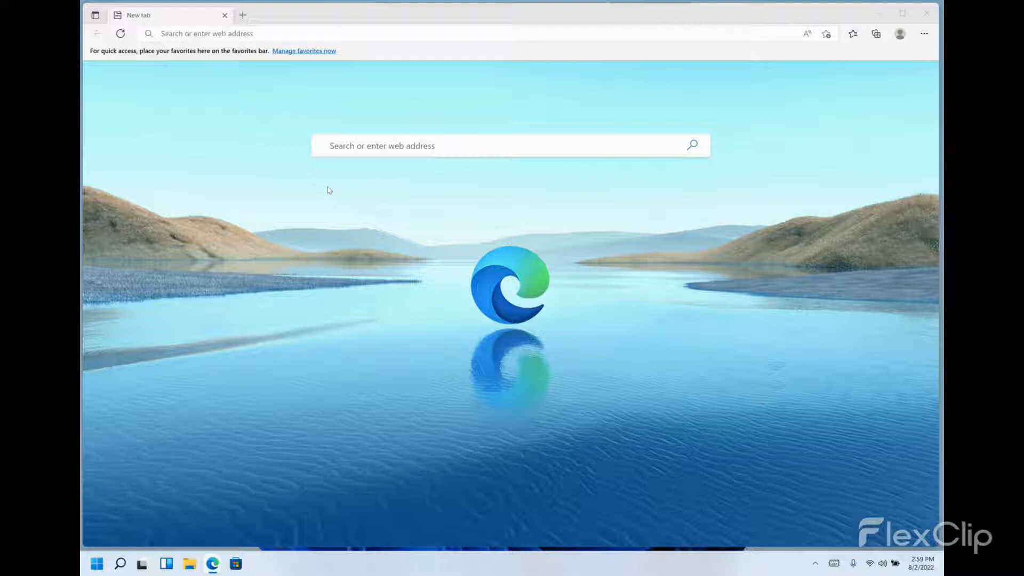
Step: Go to docs.axsun.com and open the Installing Software guide for the Integrated Engine (Laser & DAQ)
click(275, 35)
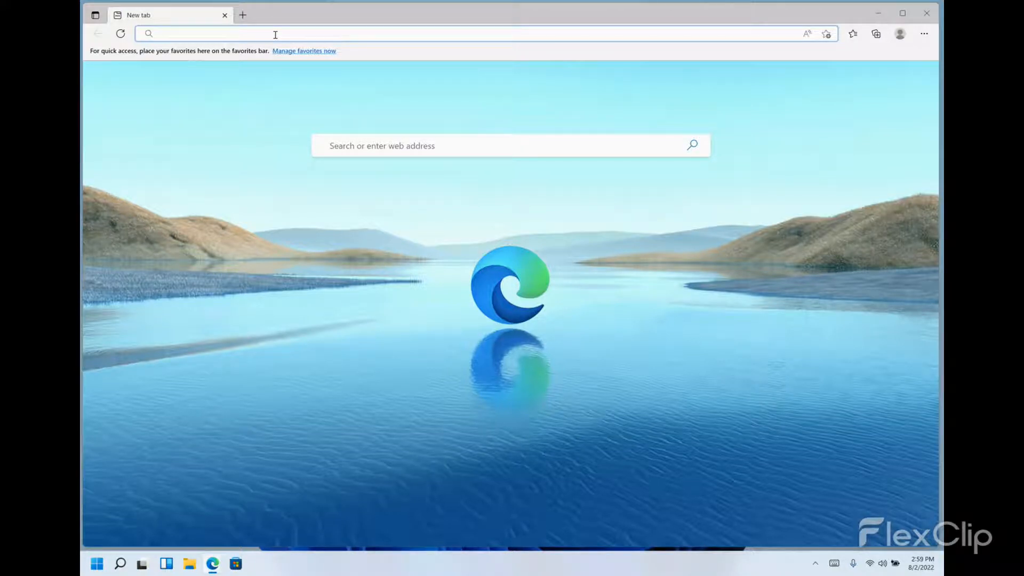
text(docs.axsun.com)
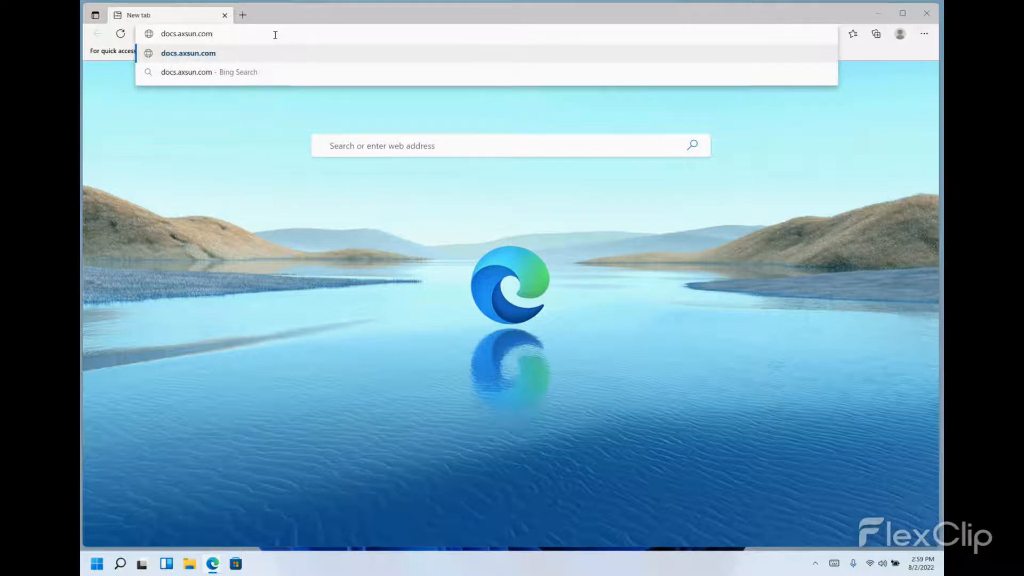
key(Return)
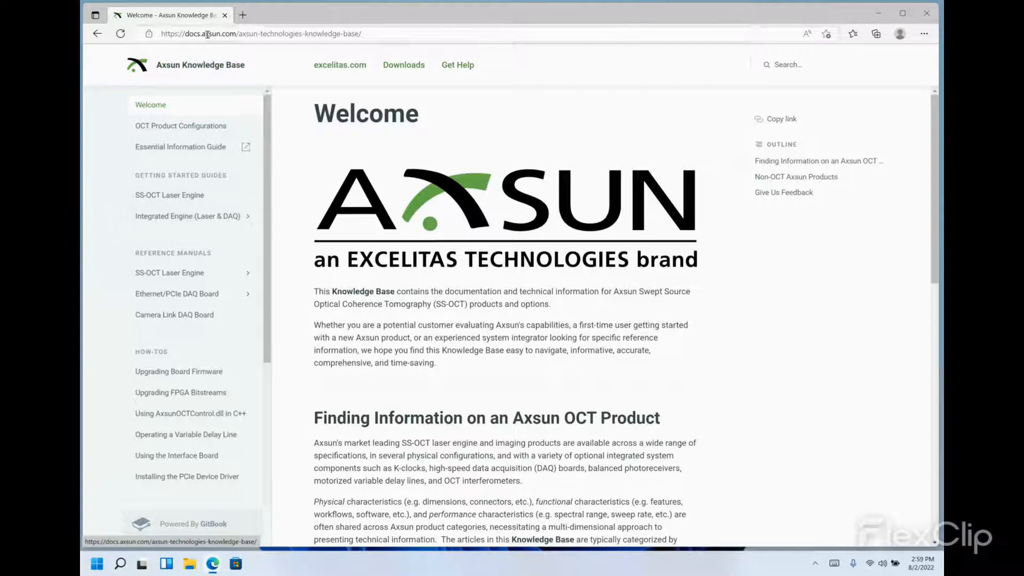
click(201, 219)
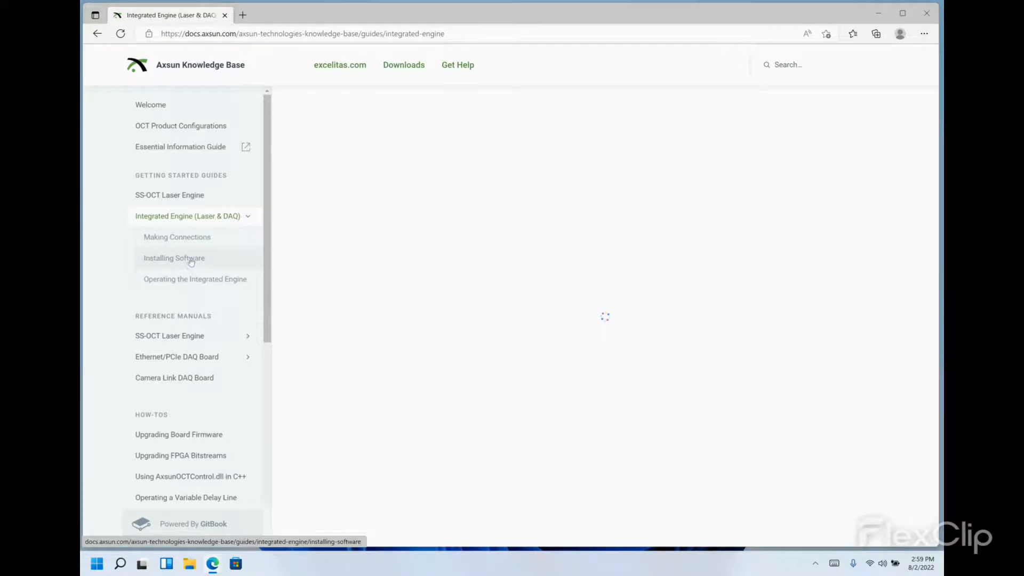
click(186, 259)
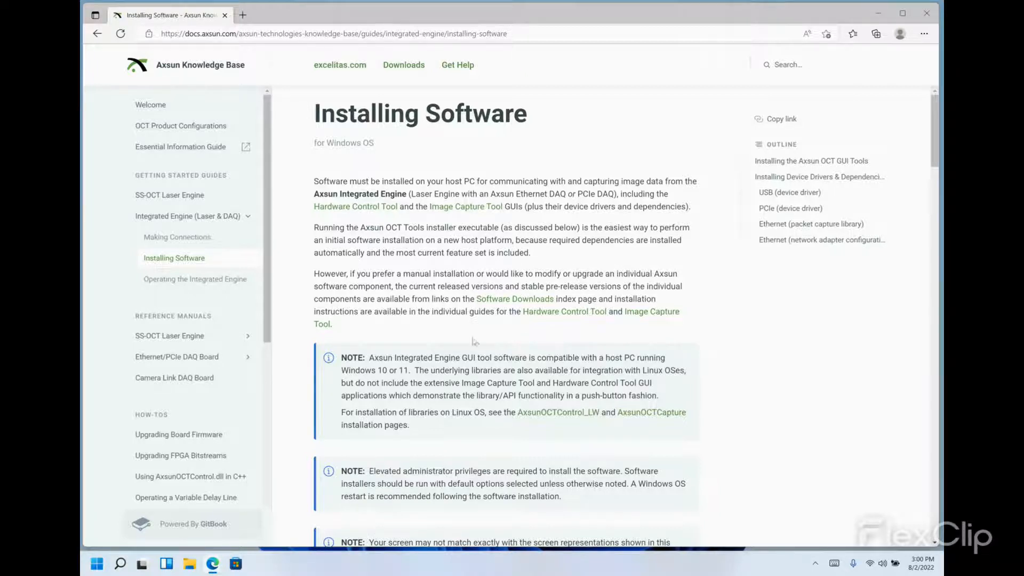
Step: Download the AxsunIntegratedEngineComponents.zip archive for the Axsun OCT GUI Tools and show it in its folder
scroll(472, 342, down, 6)
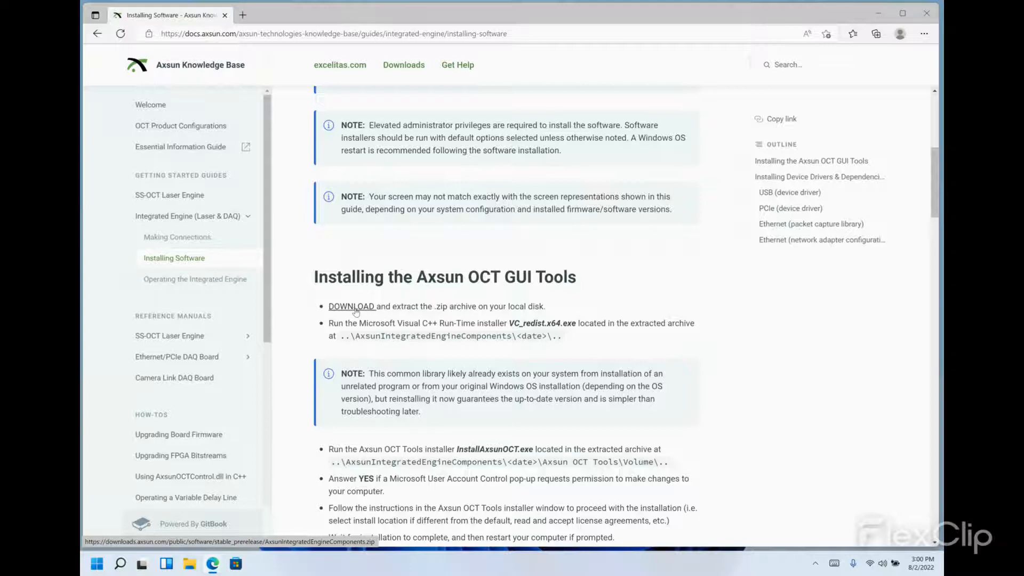
click(354, 308)
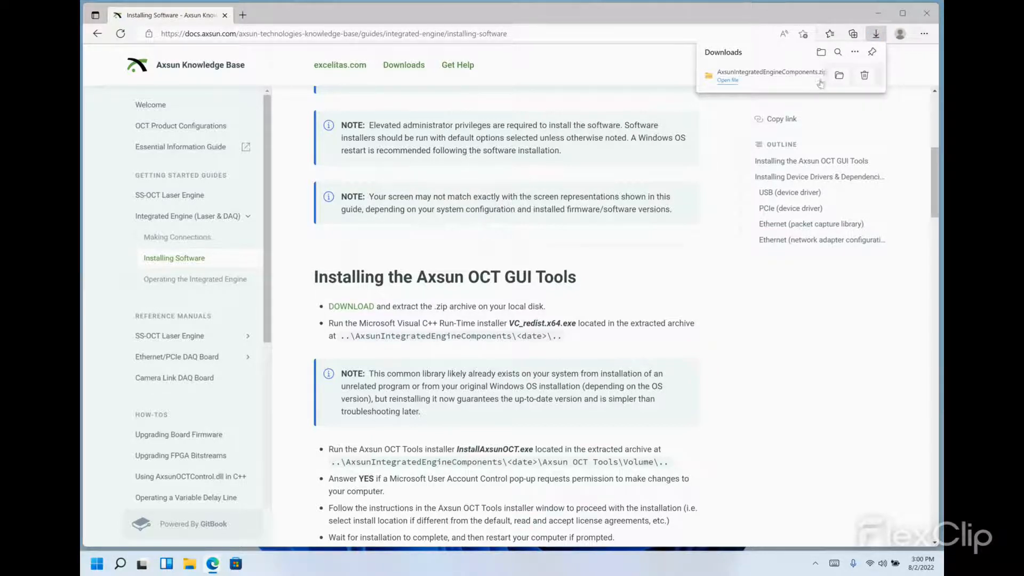
click(839, 76)
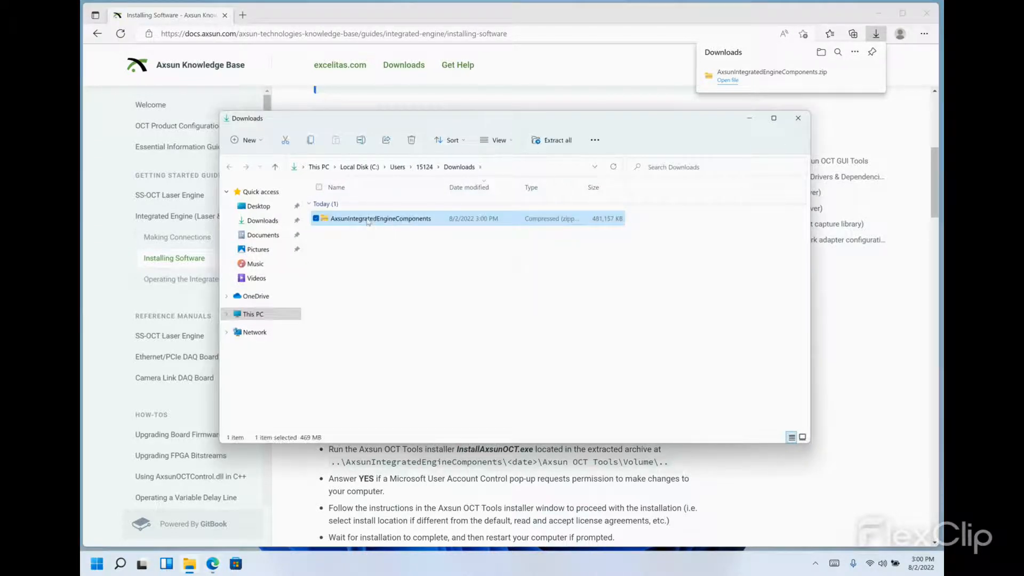
Step: Extract the AxsunIntegratedEngineComponents archive into the Downloads folder and close the original Downloads window
right_click(367, 222)
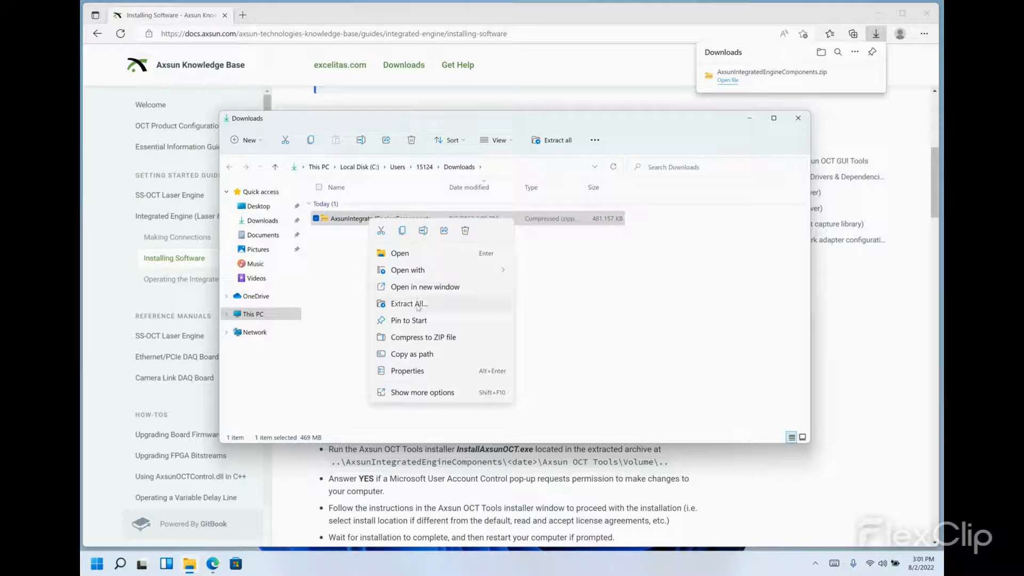
click(419, 305)
click(604, 392)
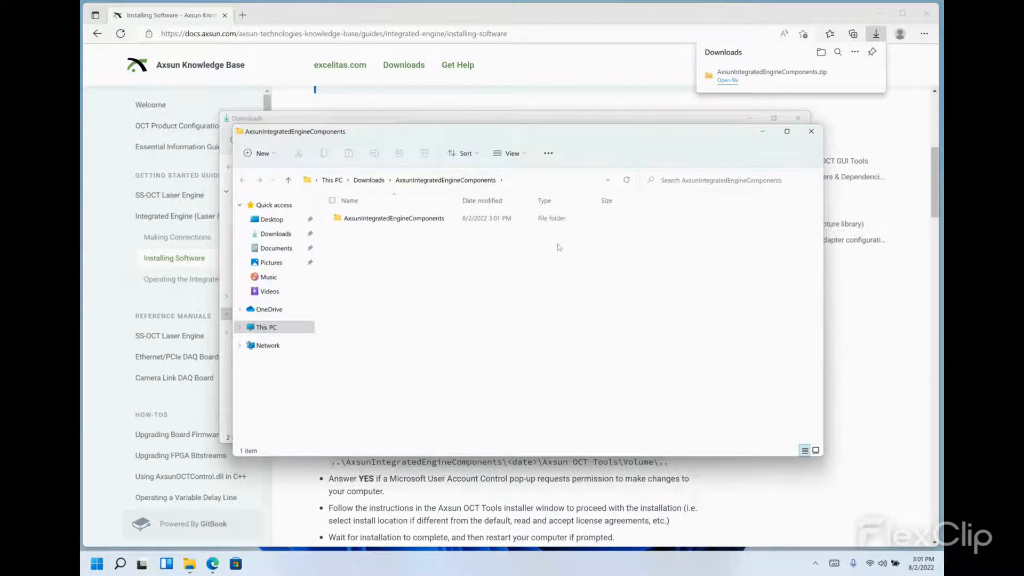
click(798, 118)
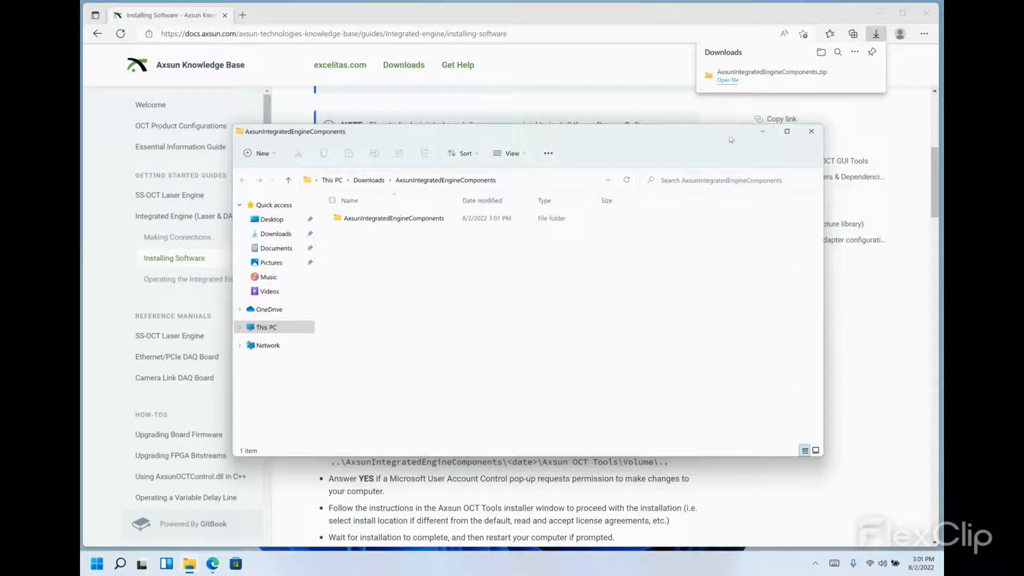
Step: Open the extracted 11July2022 folder and arrange its window so the guide's installation instructions stay readable
drag(755, 133, 863, 202)
double_click(496, 290)
double_click(464, 291)
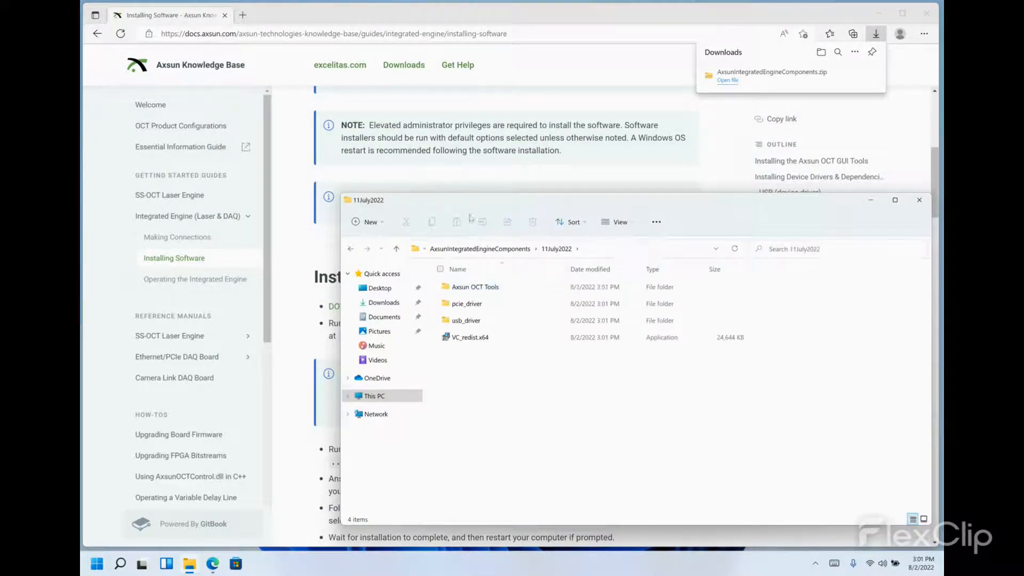
drag(475, 199, 474, 312)
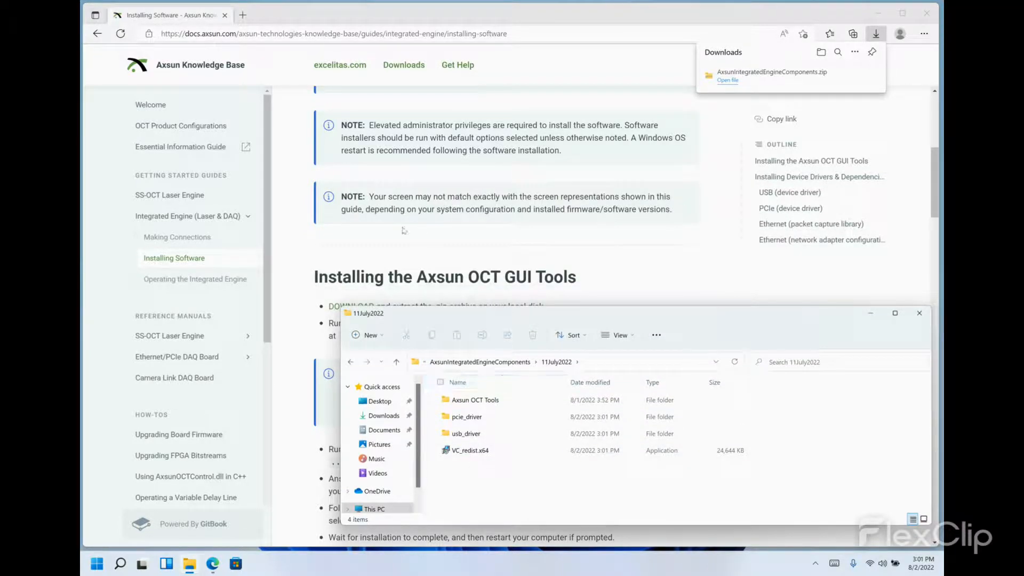
scroll(357, 219, down, 4)
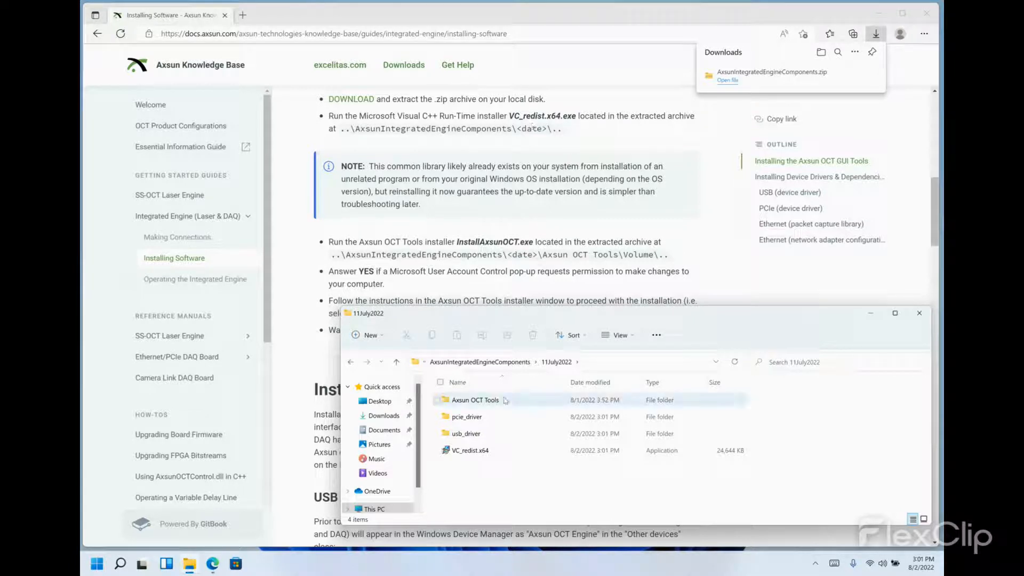
Step: Install the Microsoft Visual C++ 2015-2022 Redistributable from VC_redist.x64, accepting the license terms and allowing changes to the device
click(472, 453)
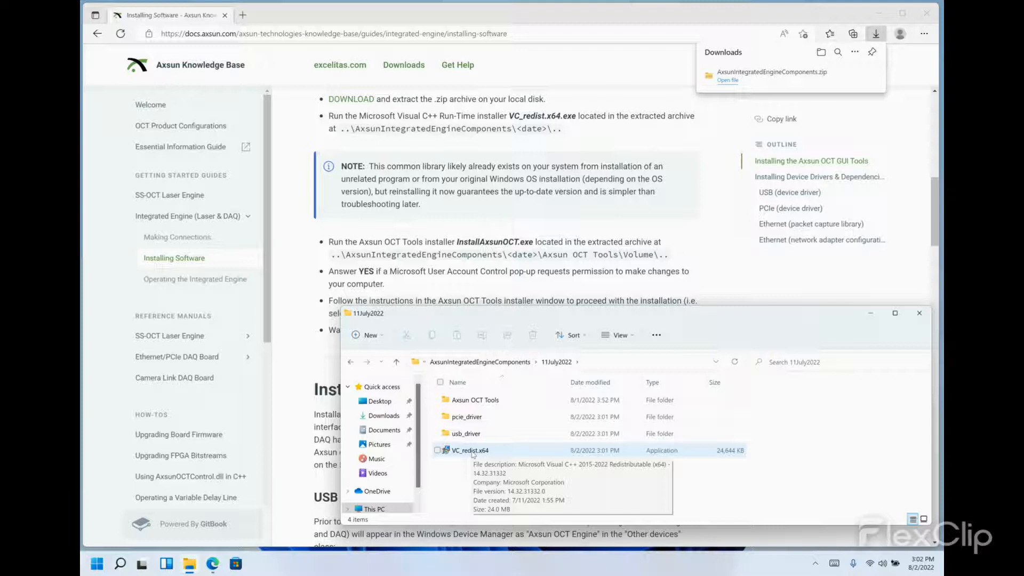
double_click(469, 450)
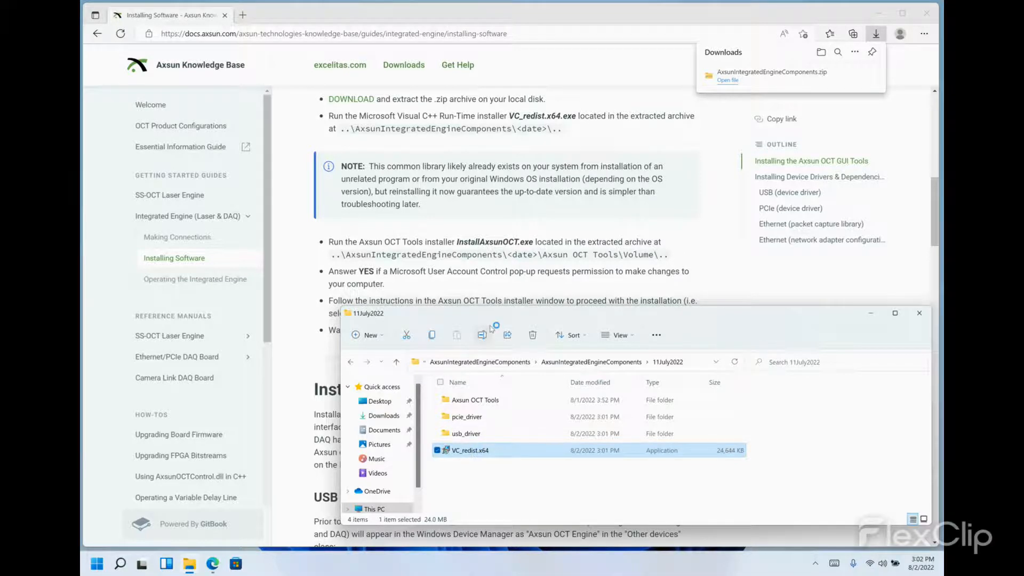
click(484, 326)
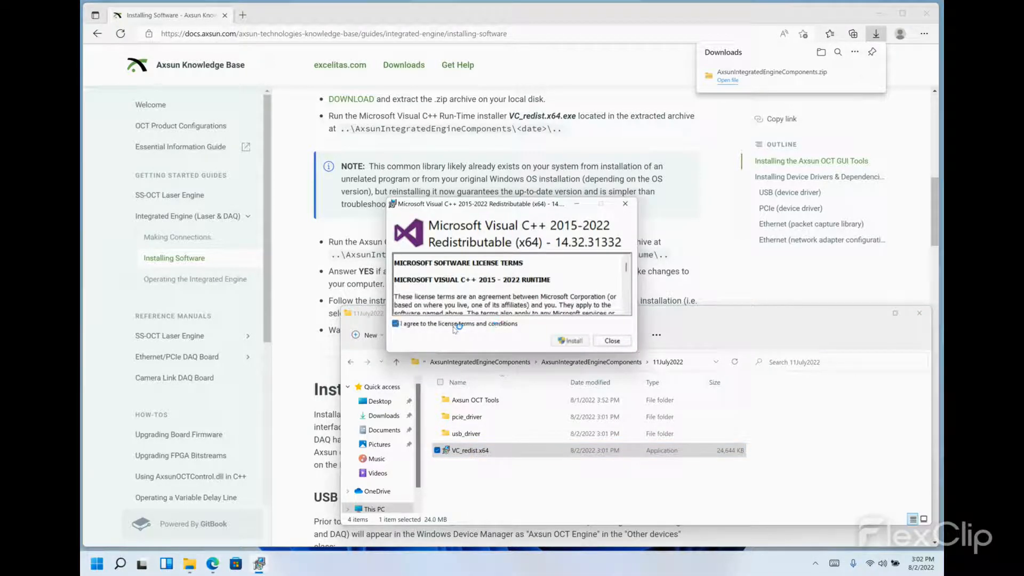
click(570, 341)
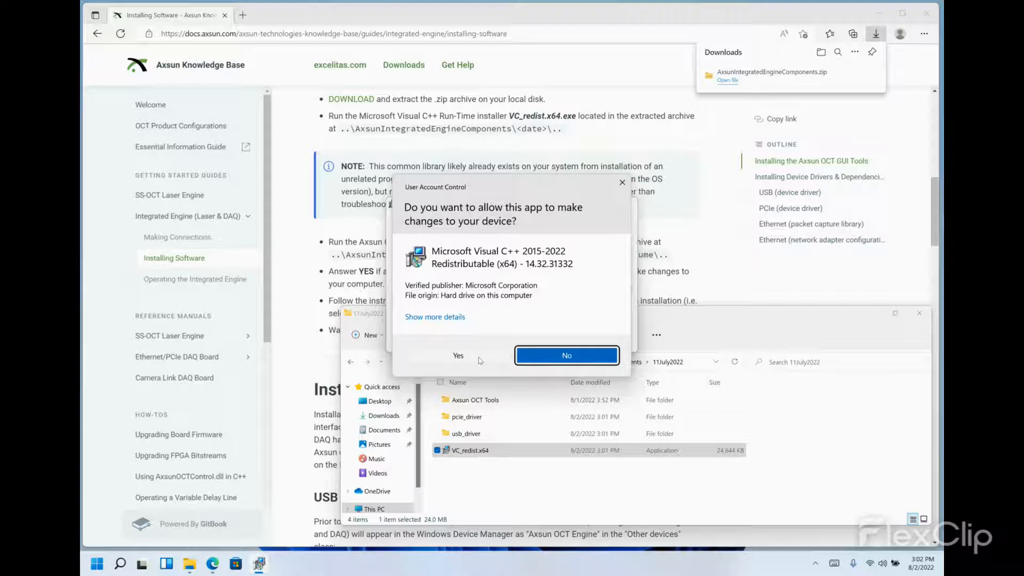
click(475, 359)
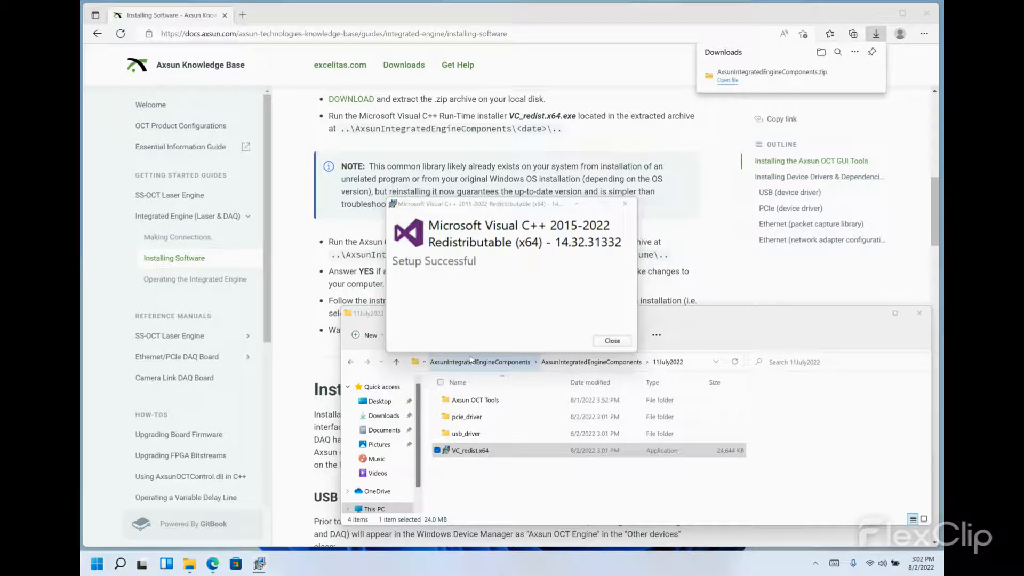
click(612, 341)
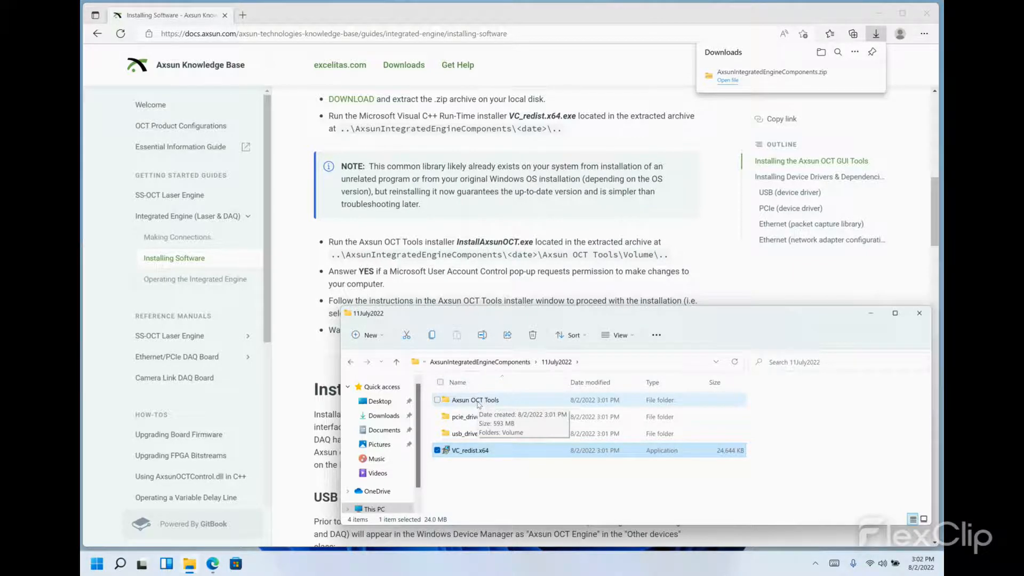
Step: Launch the InstallAxsunOCT application from the Axsun OCT Tools\Volume folder and allow it to make changes to the device
double_click(477, 401)
click(463, 401)
double_click(463, 401)
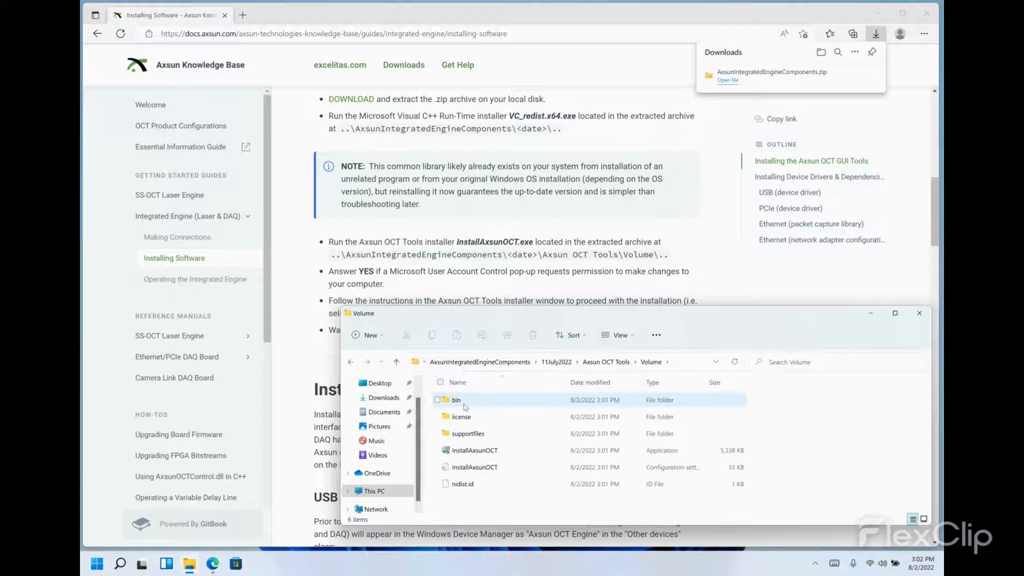
double_click(476, 451)
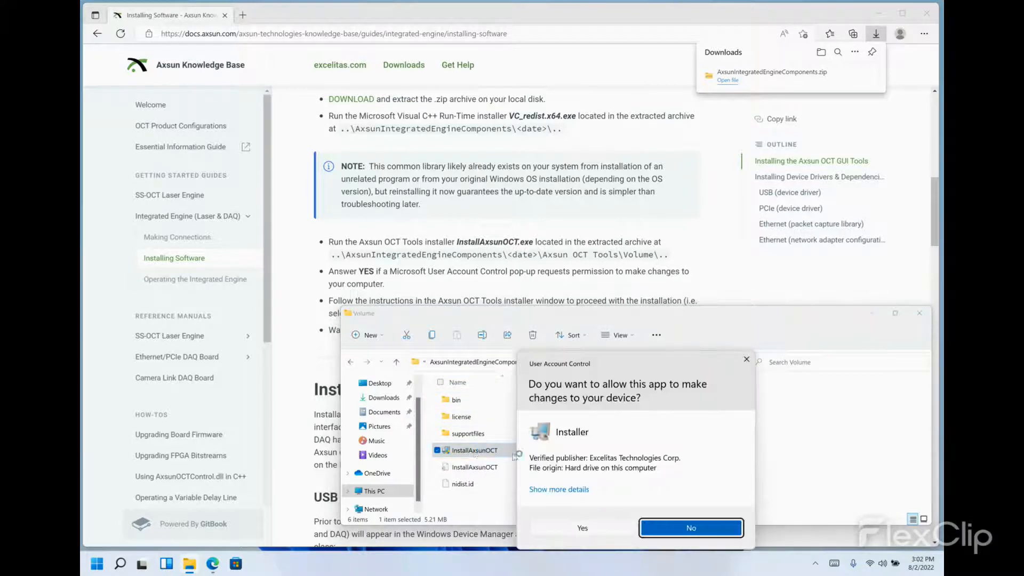
click(604, 533)
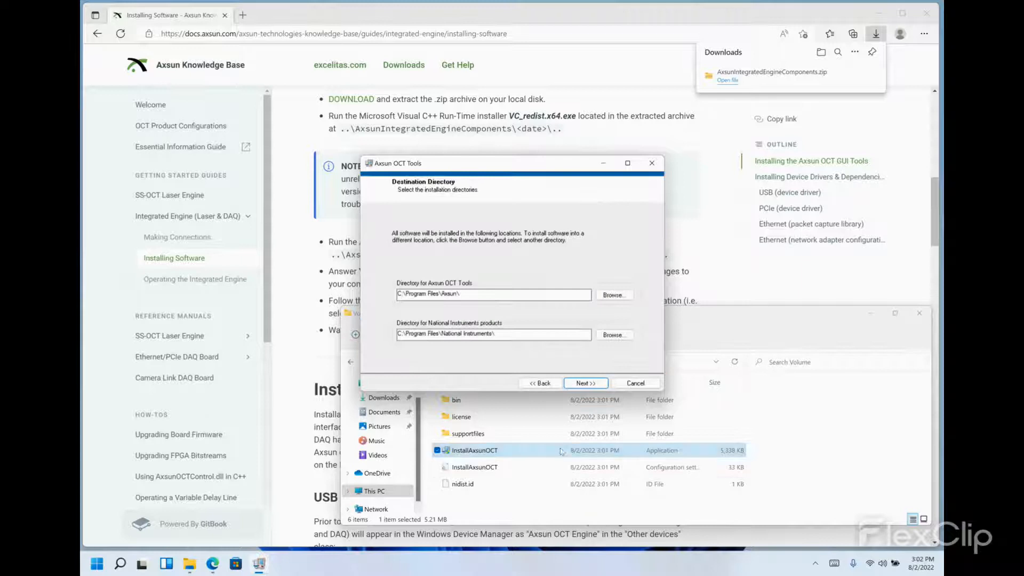
Step: Install Axsun OCT Tools in the default directories, accepting the license agreement and disabling Windows fast startup
click(586, 383)
click(525, 349)
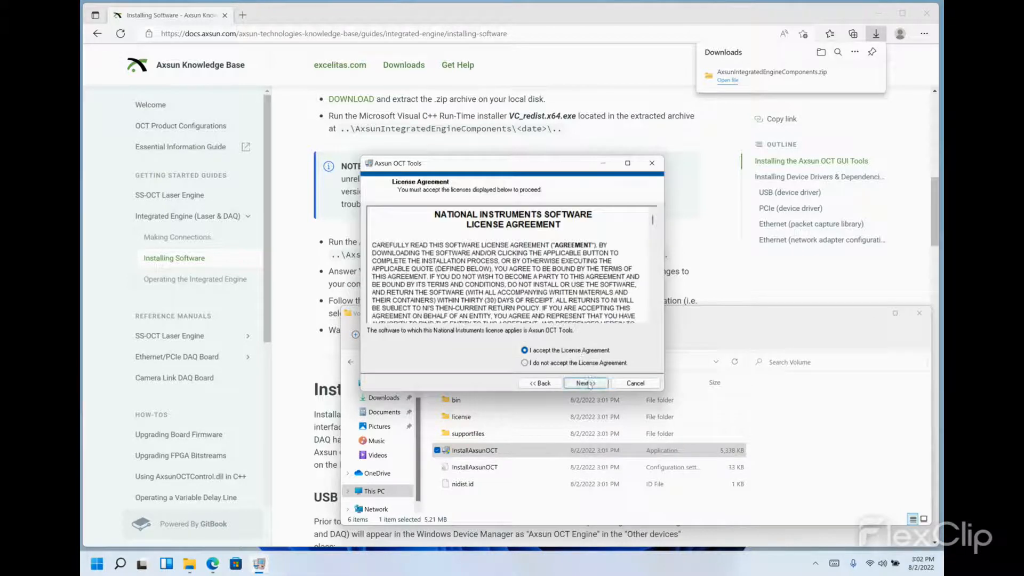
click(586, 383)
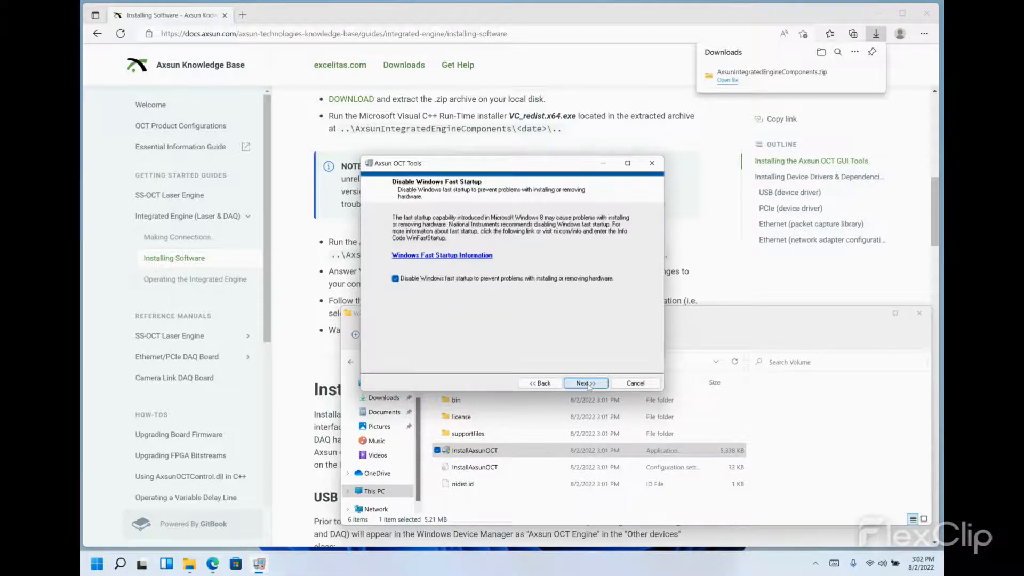
click(587, 384)
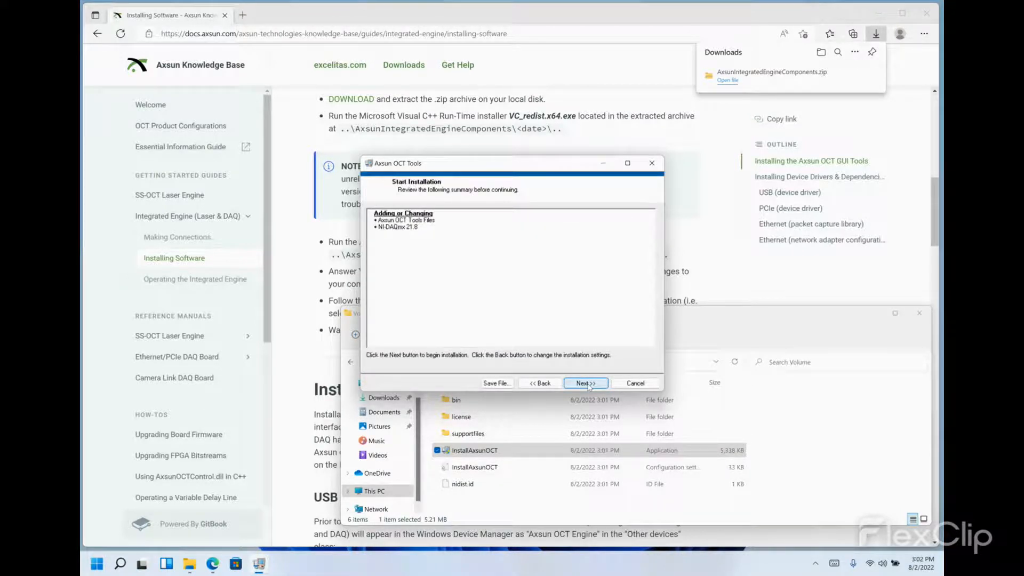
click(586, 383)
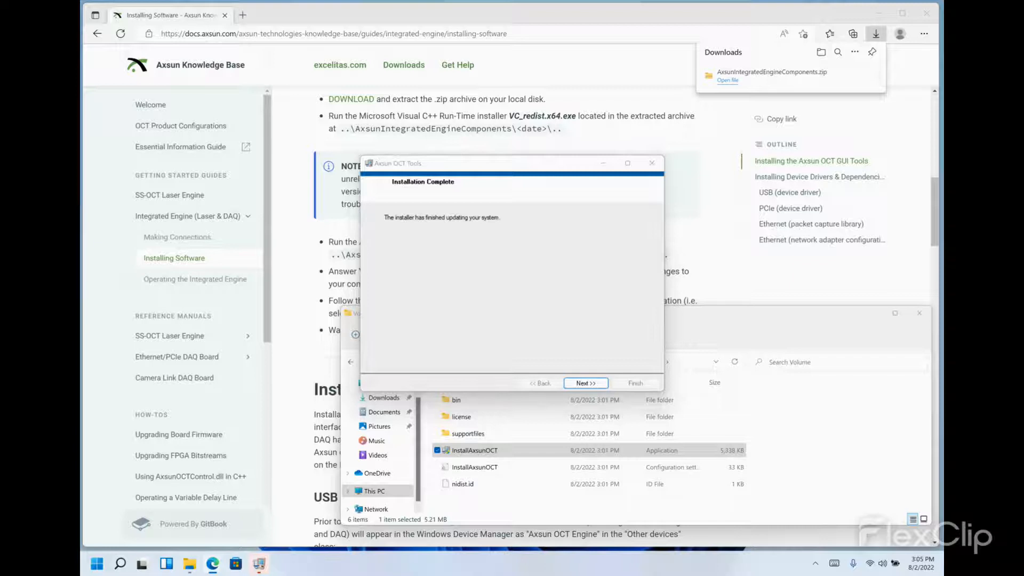
click(595, 384)
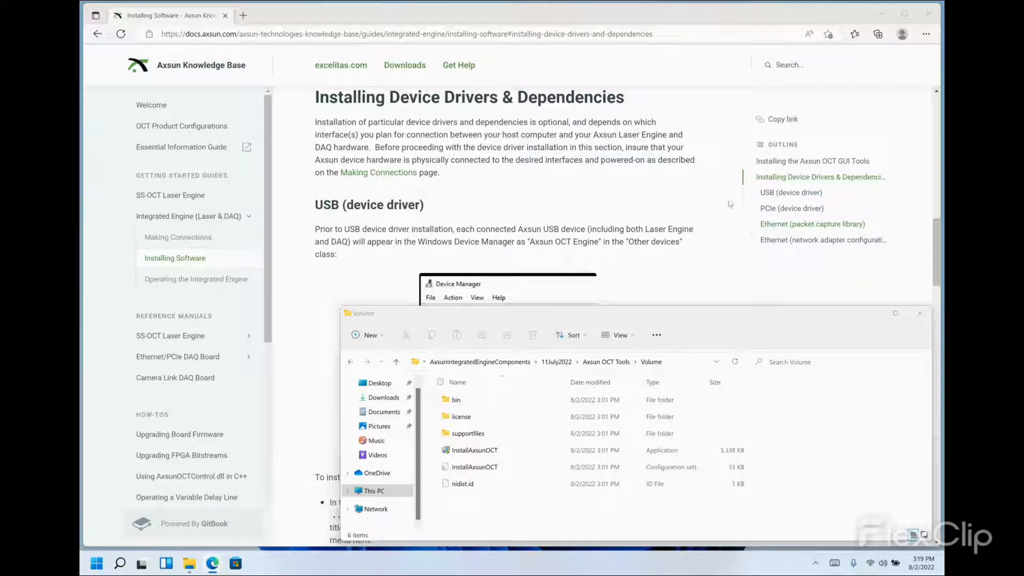
Step: Open Device Manager, fit its window beside the USB driver instructions, and select the first Axsun OCT Engine under Other devices
scroll(468, 246, down, 1)
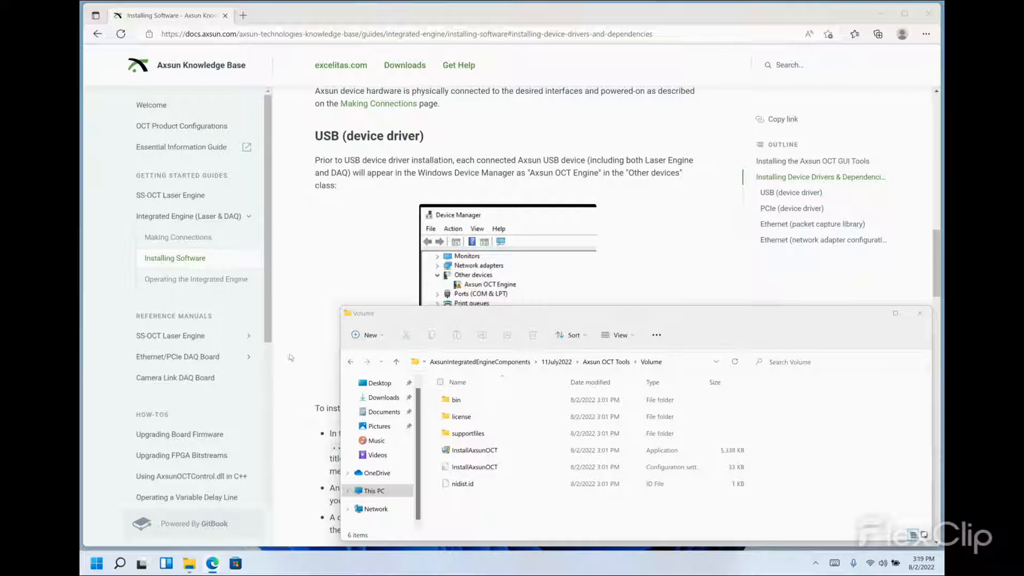
click(98, 565)
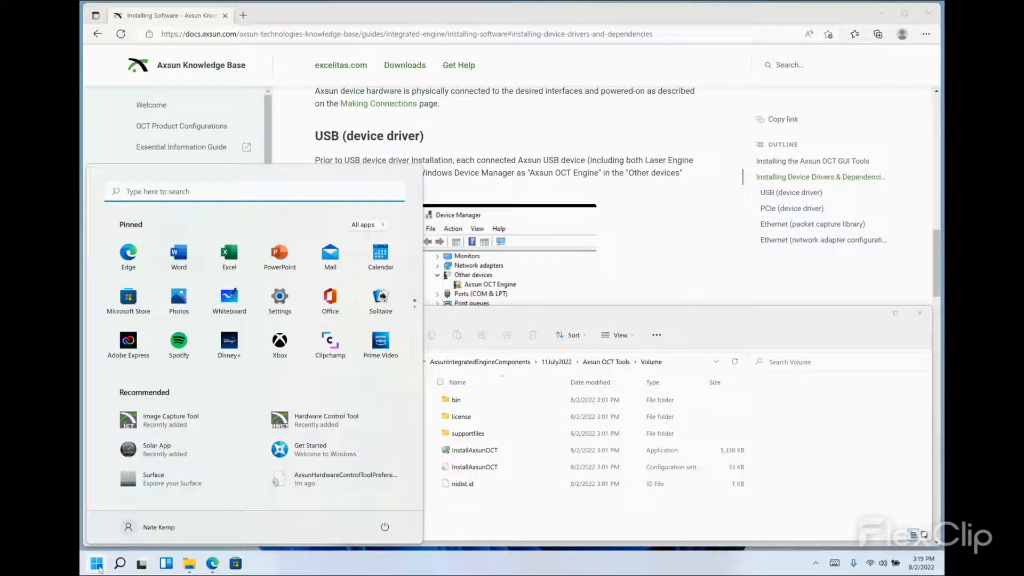
text(device)
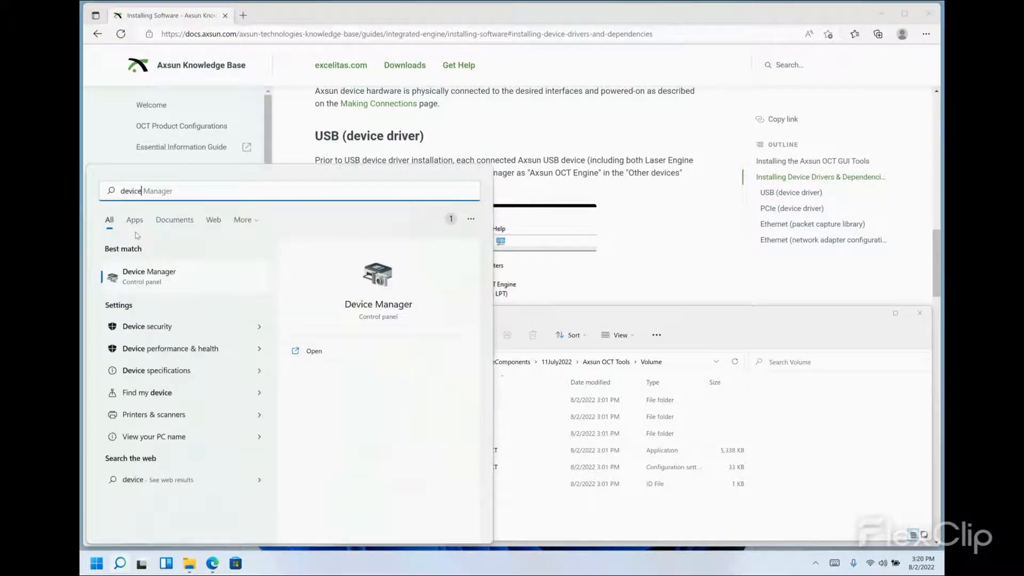
key(Return)
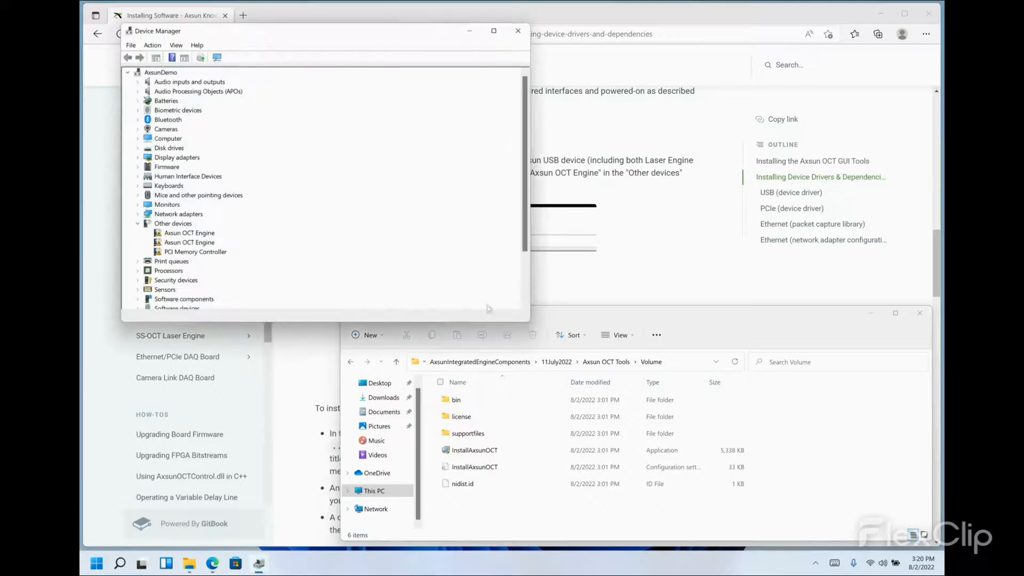
drag(528, 323, 312, 372)
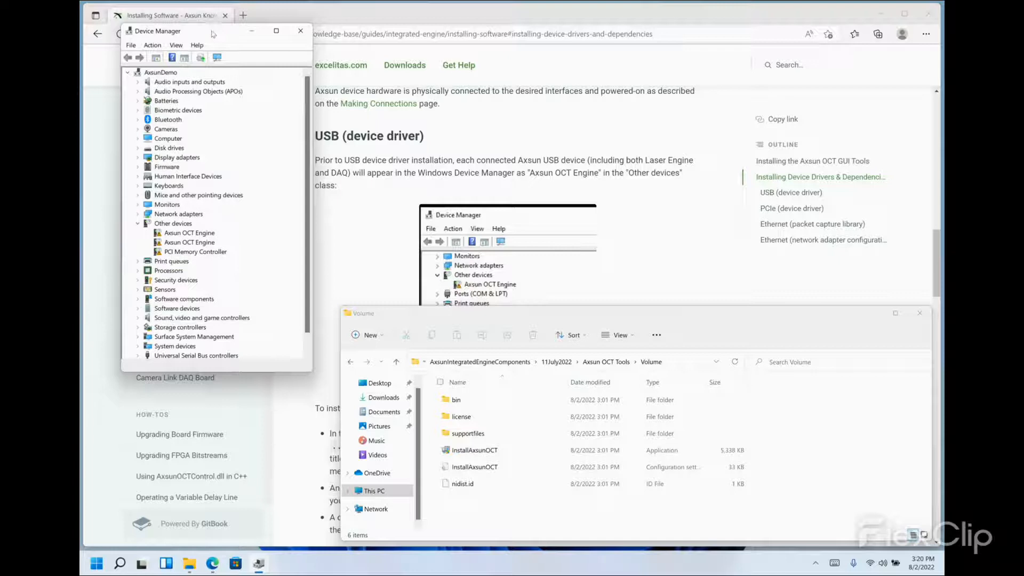
drag(211, 31, 204, 104)
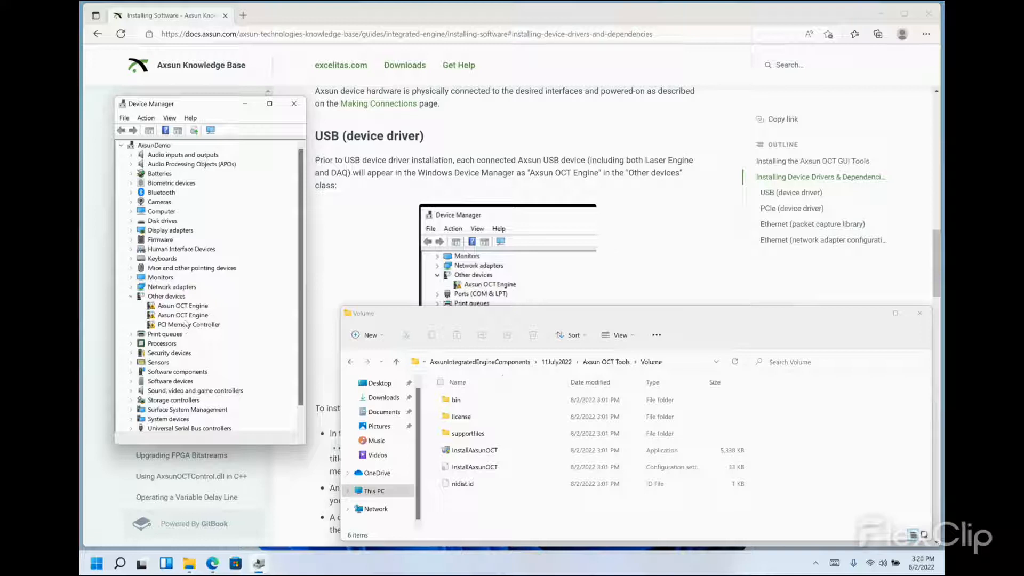
click(179, 306)
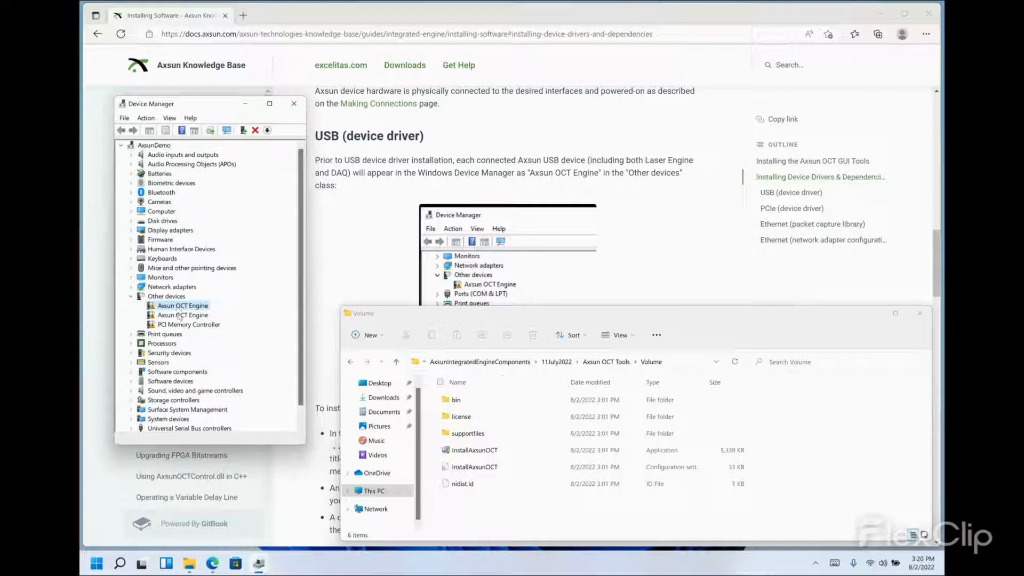
Step: Check the second Axsun OCT Engine and the PCI Memory Controller under Other devices, and open the usb_driver folder in 11July2022
click(179, 316)
click(180, 325)
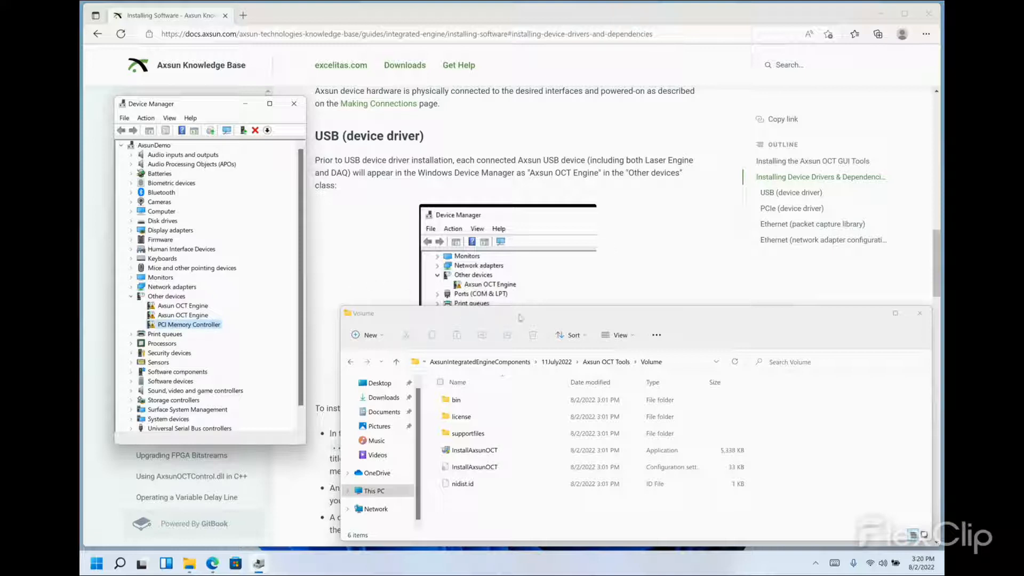
click(568, 311)
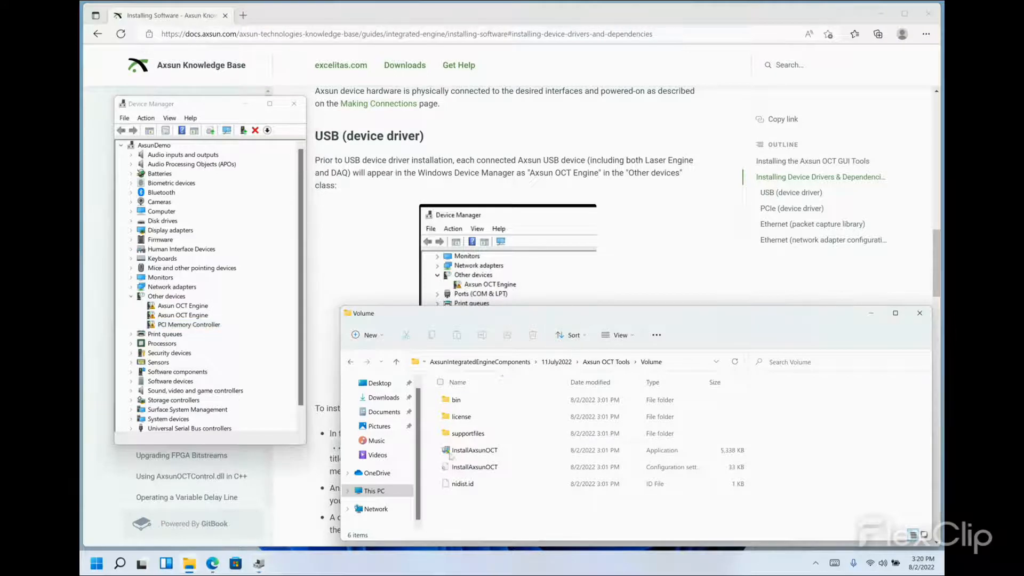
click(560, 366)
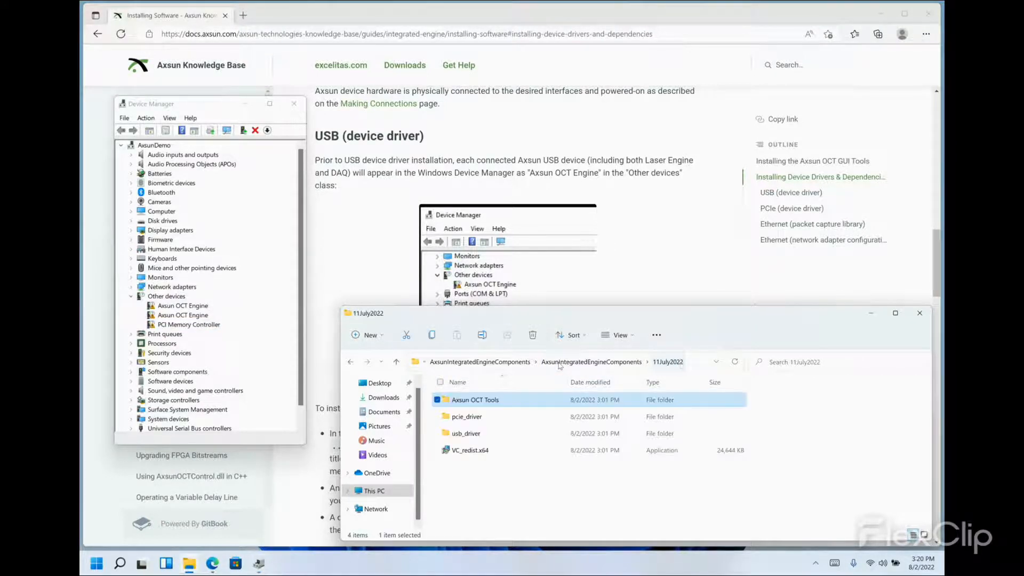
double_click(468, 434)
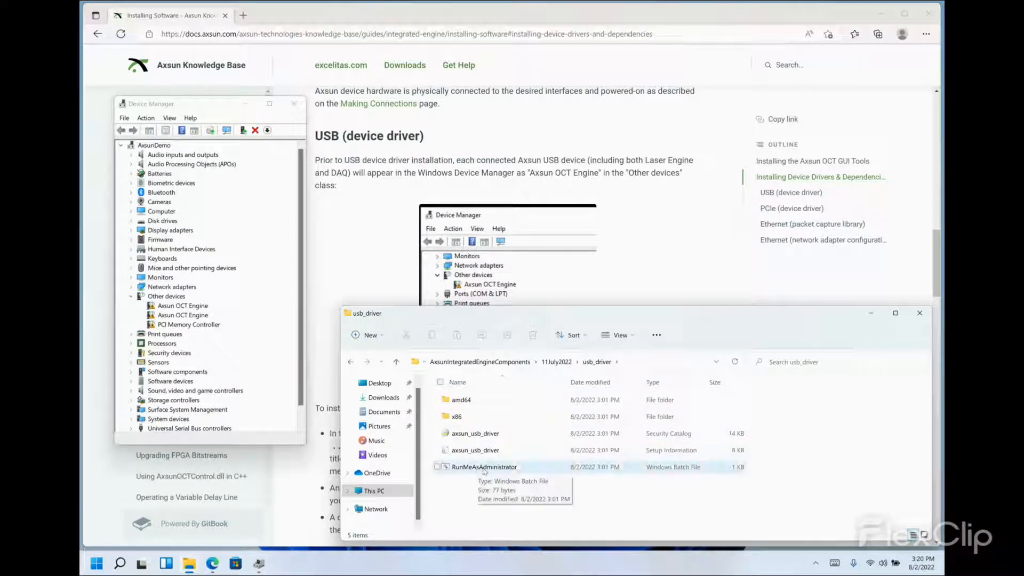
Step: Run the usb_driver batch file RunMeAsAdministrator as administrator, allow changes to the device, and move its console window clear of Device Manager
right_click(486, 469)
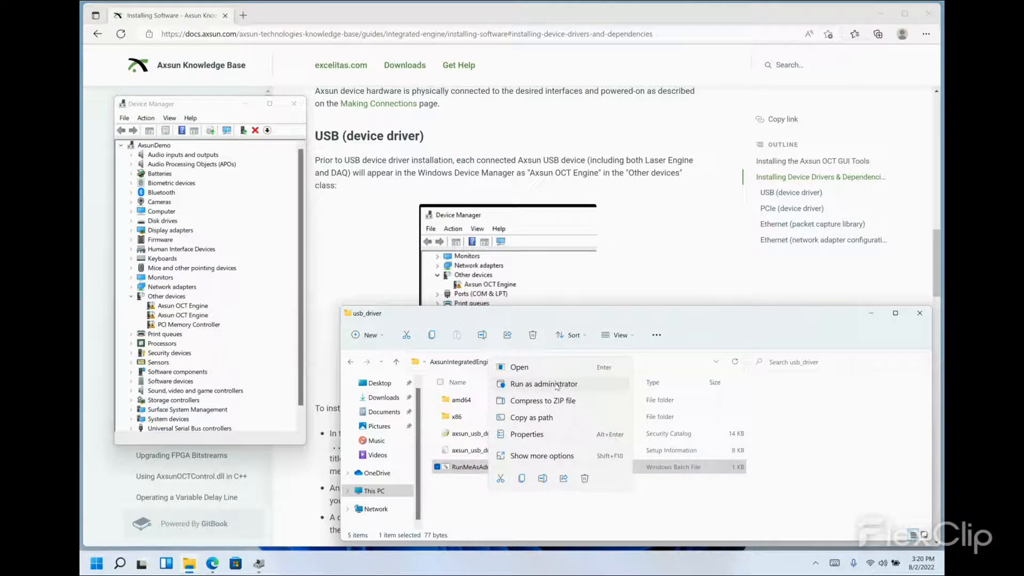
click(556, 387)
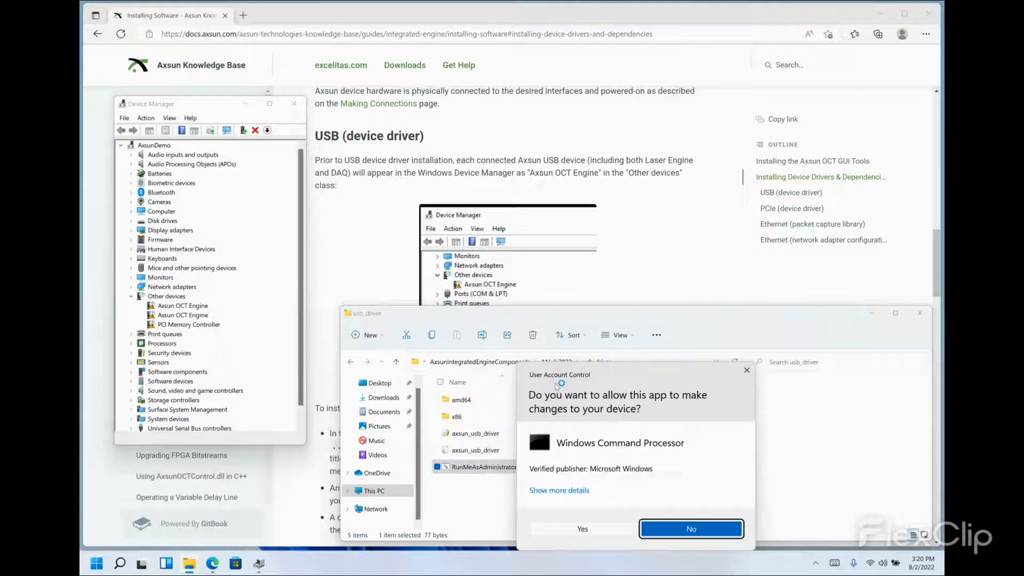
click(603, 532)
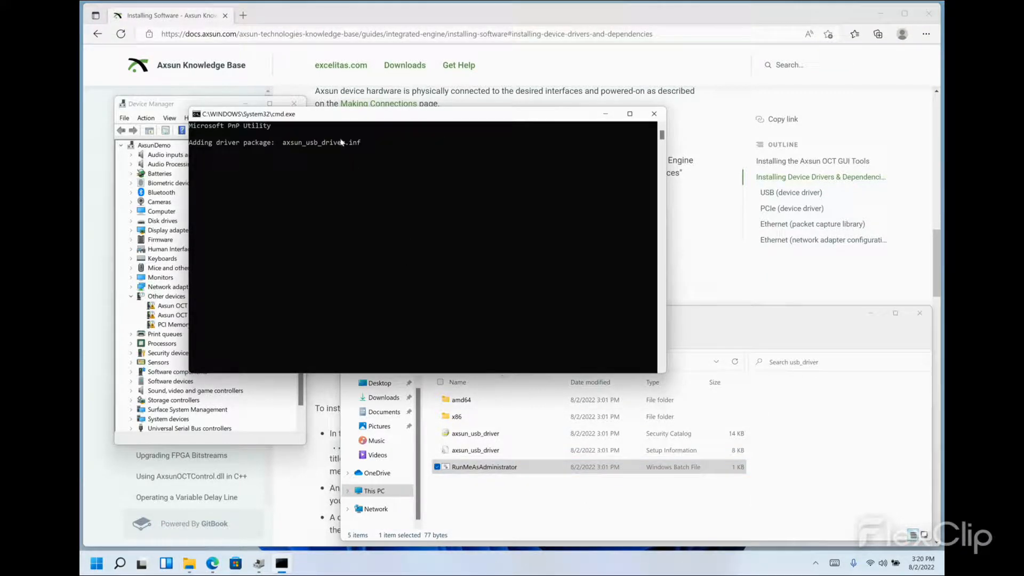
drag(332, 124, 492, 161)
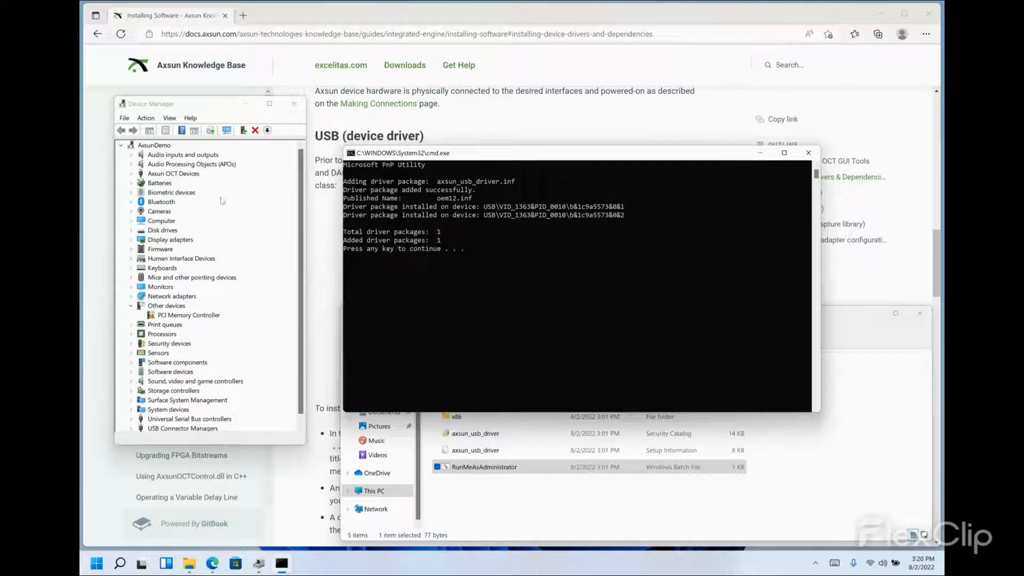
Step: Expand Axsun OCT Devices in Device Manager to check the USB devices, and dismiss the USB driver console
click(131, 175)
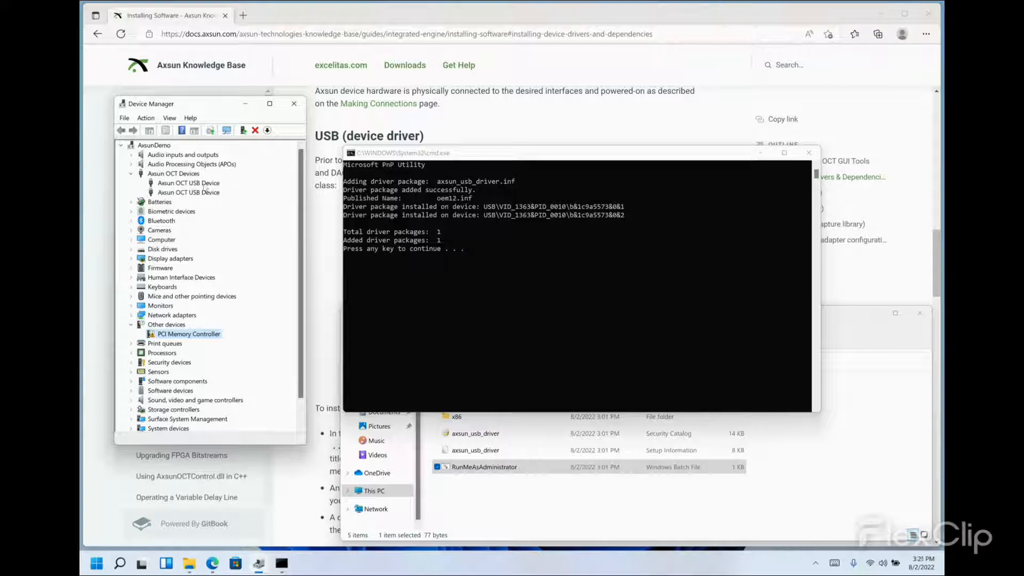
click(498, 157)
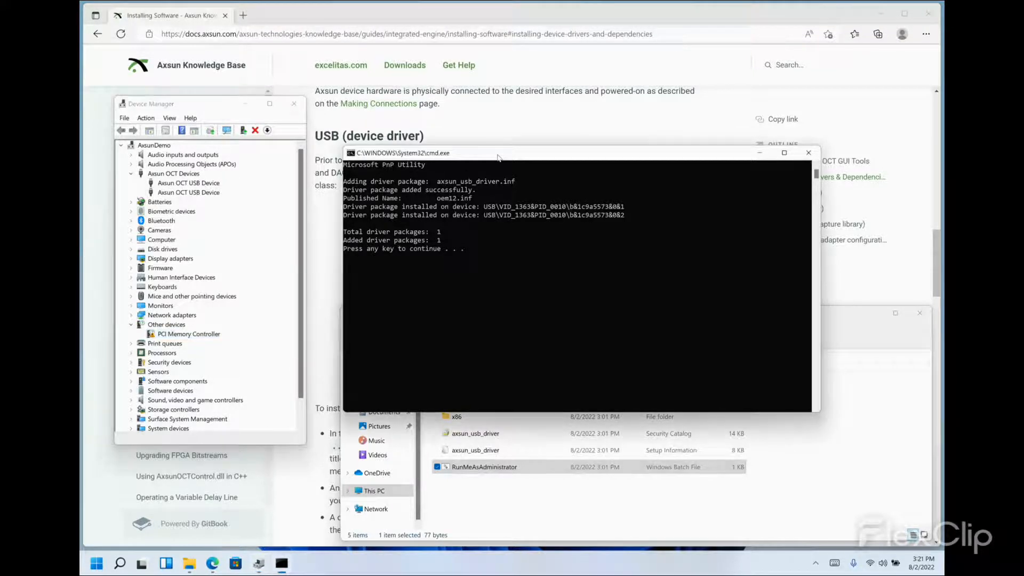
key(Return)
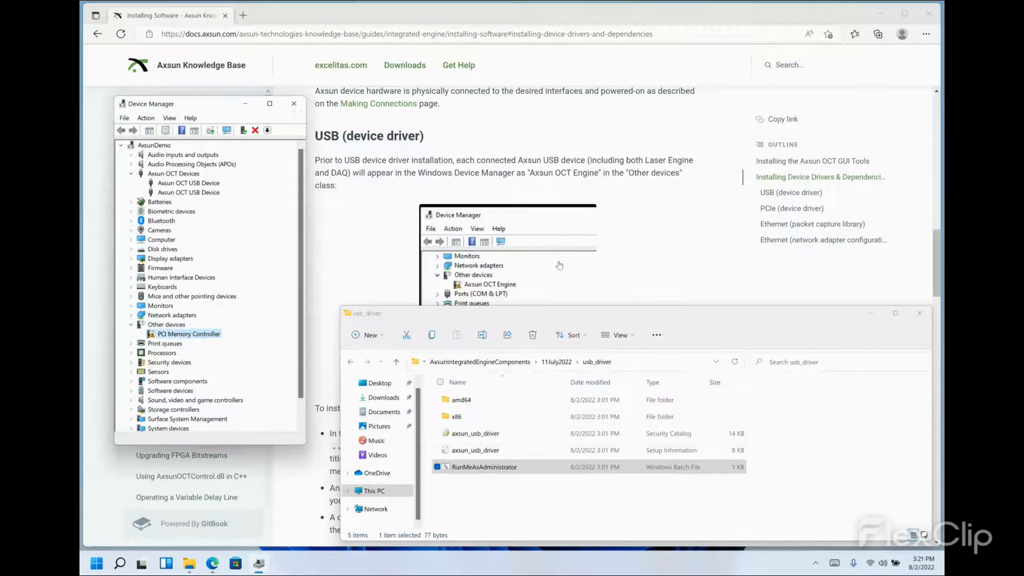
Step: Install the PCIe driver by running RunMeAsAdministrator from the pcie_driver folder as administrator, allowing device changes and dismissing the finished console
click(556, 363)
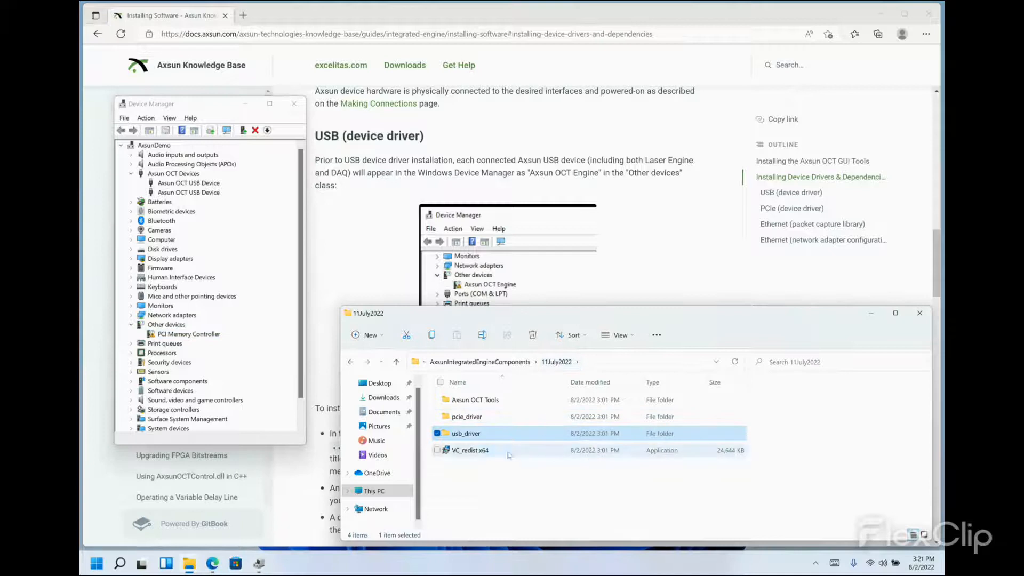
double_click(467, 419)
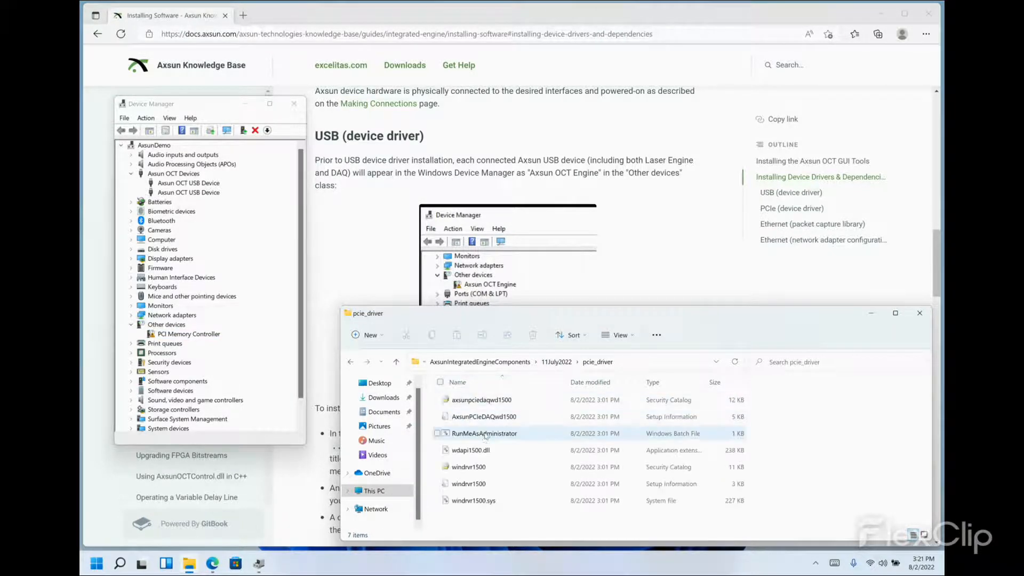
right_click(482, 436)
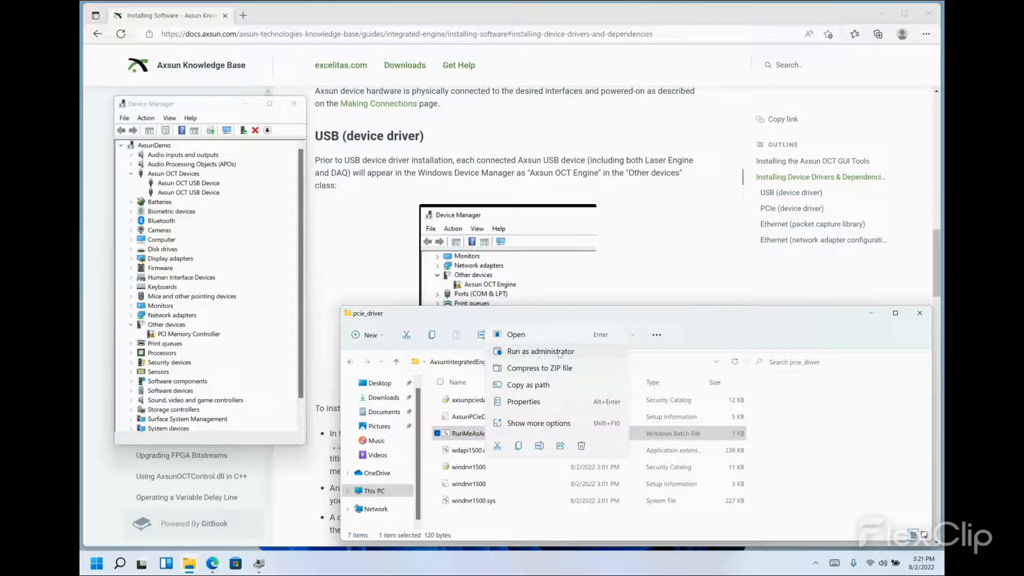
click(539, 353)
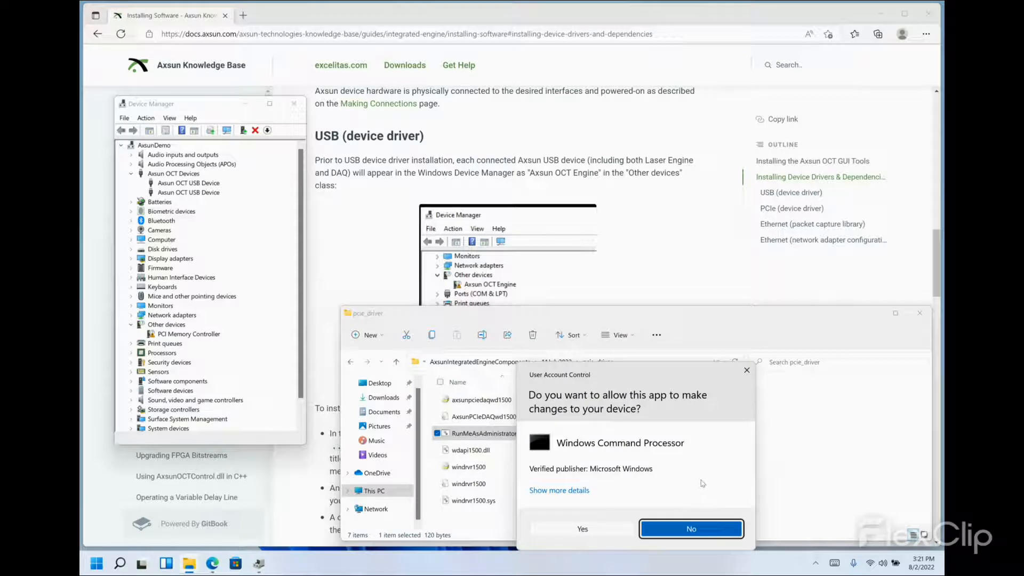
click(609, 530)
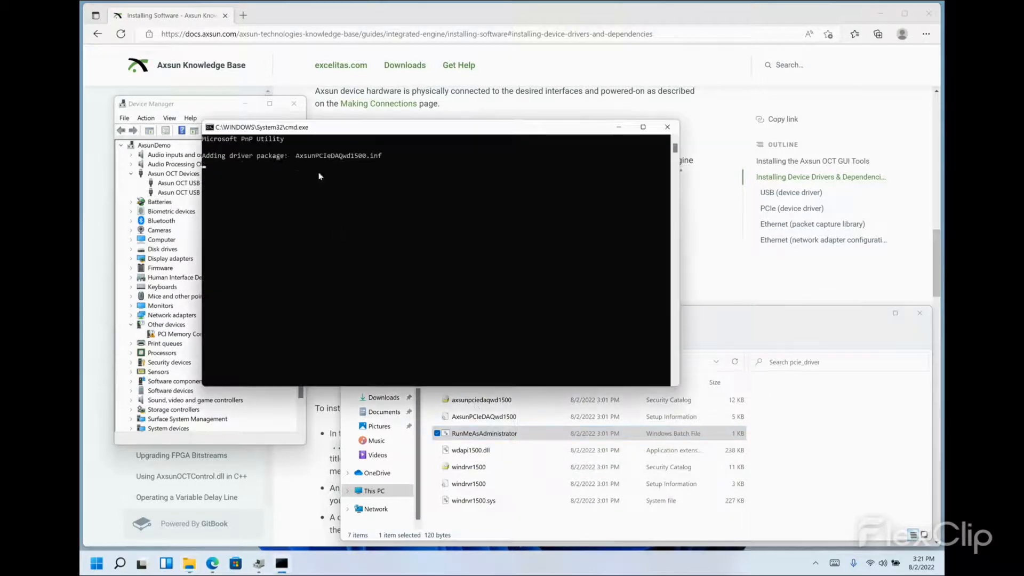
drag(336, 133, 463, 157)
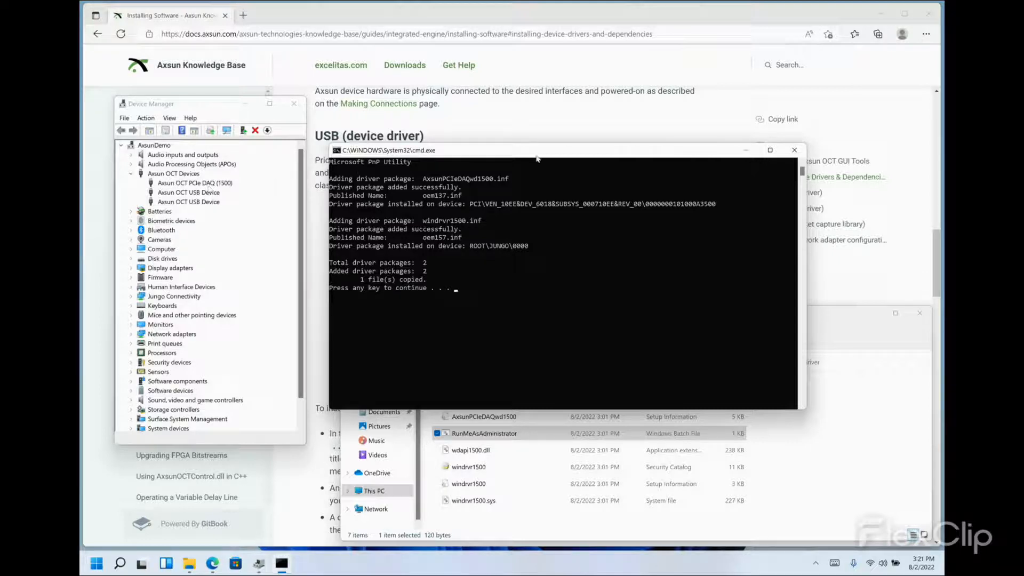
key(Return)
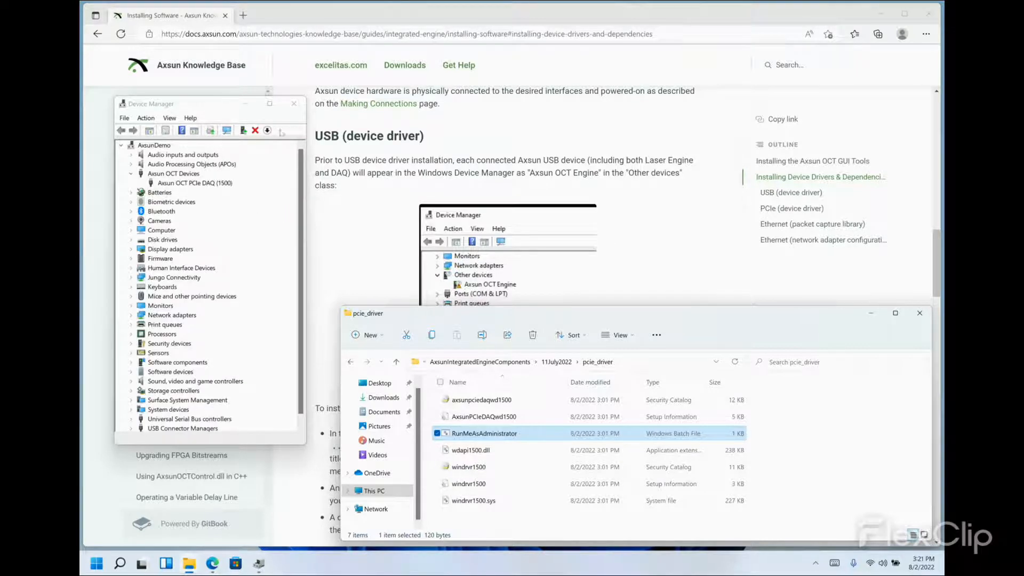
Step: Scan for hardware changes, check both Axsun OCT USB Devices, and close Device Manager
click(227, 130)
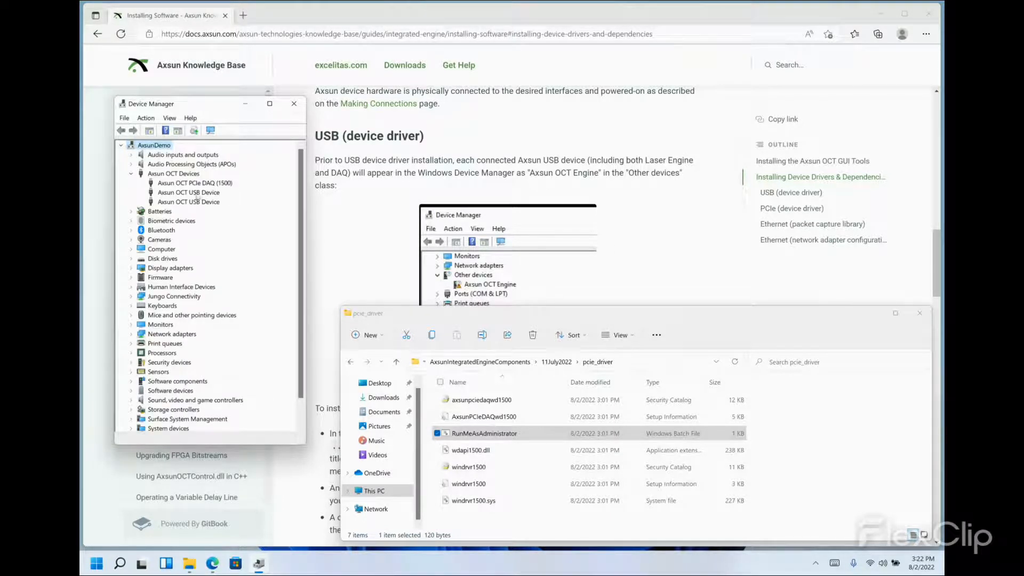
click(201, 193)
click(200, 202)
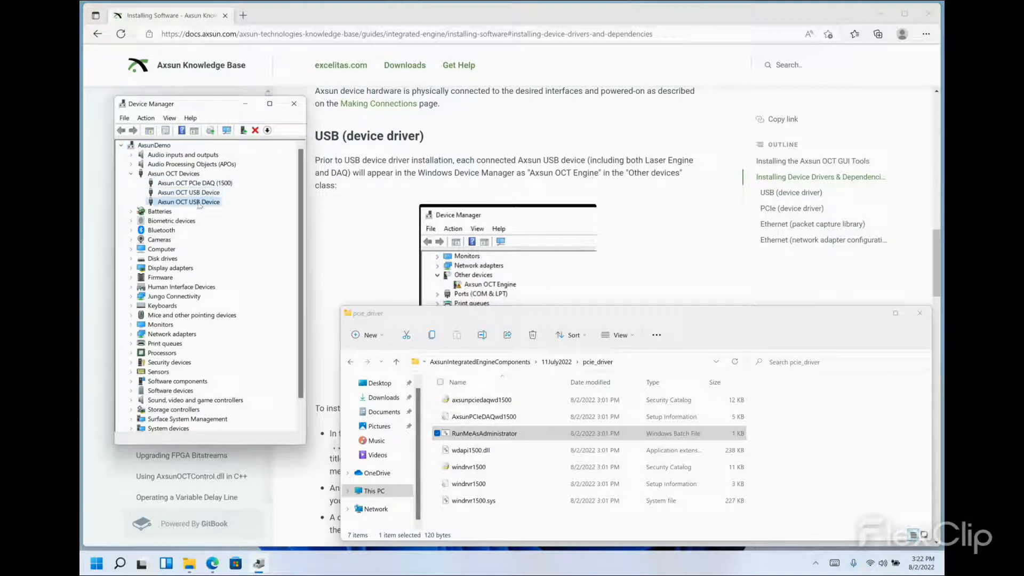
click(294, 105)
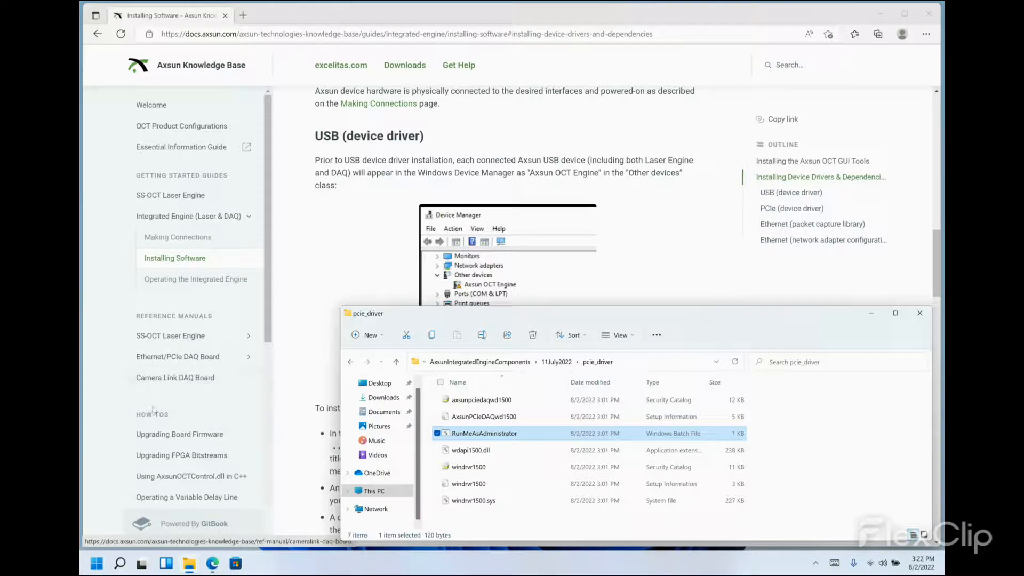
Step: Launch the Axsun Hardware Control Tool and show its Miscellaneous settings
click(96, 565)
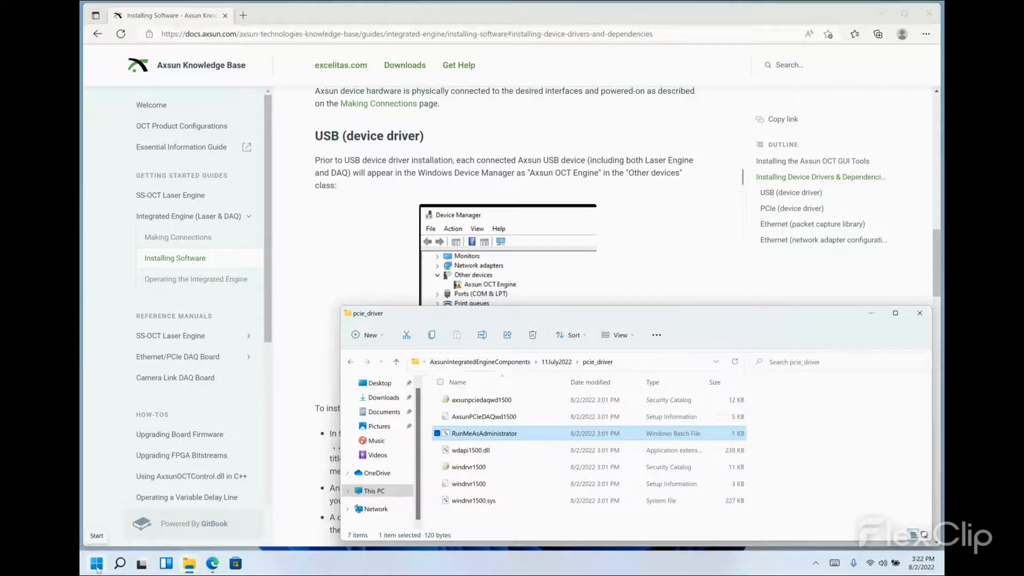
click(96, 567)
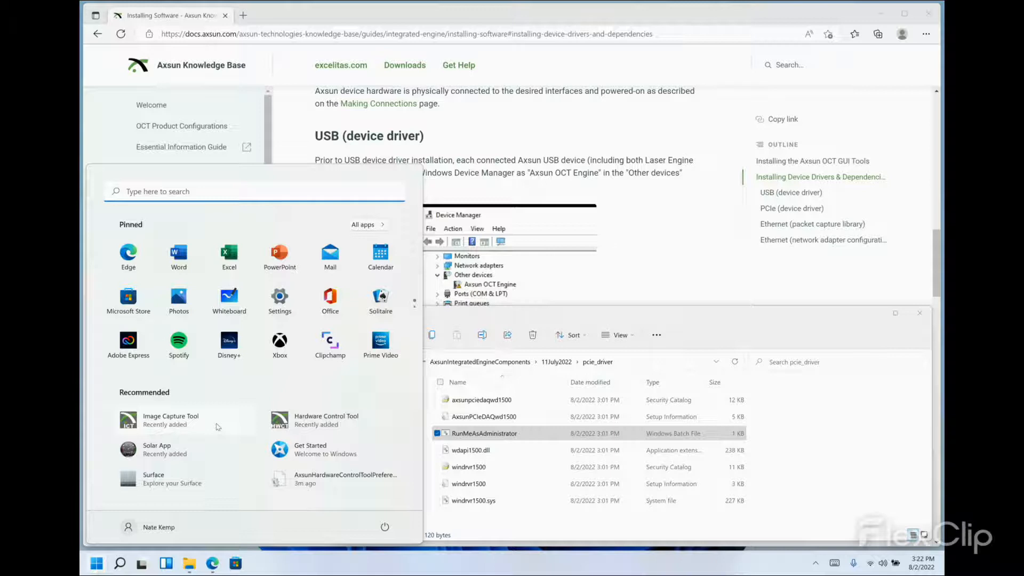
click(380, 425)
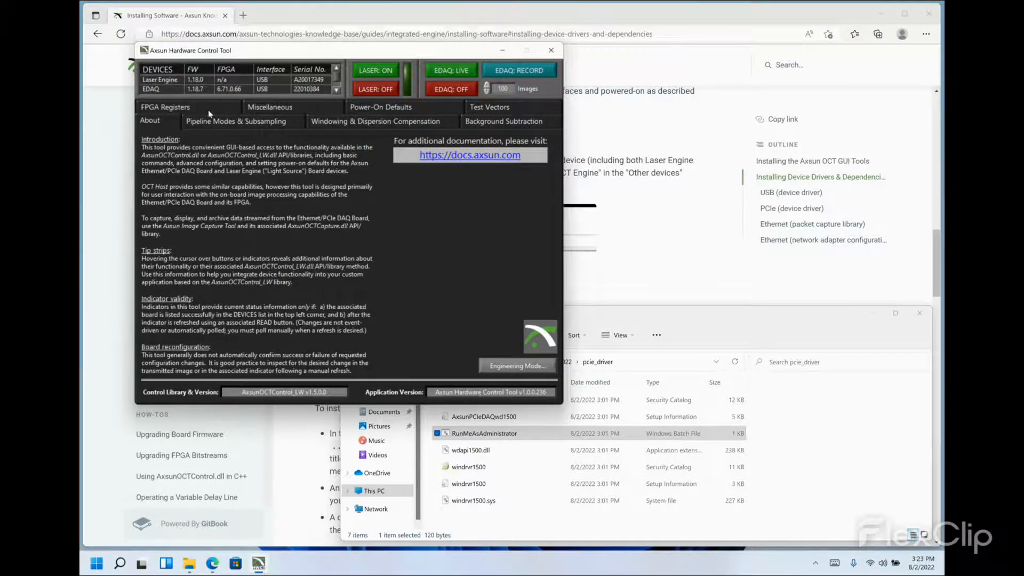
click(273, 108)
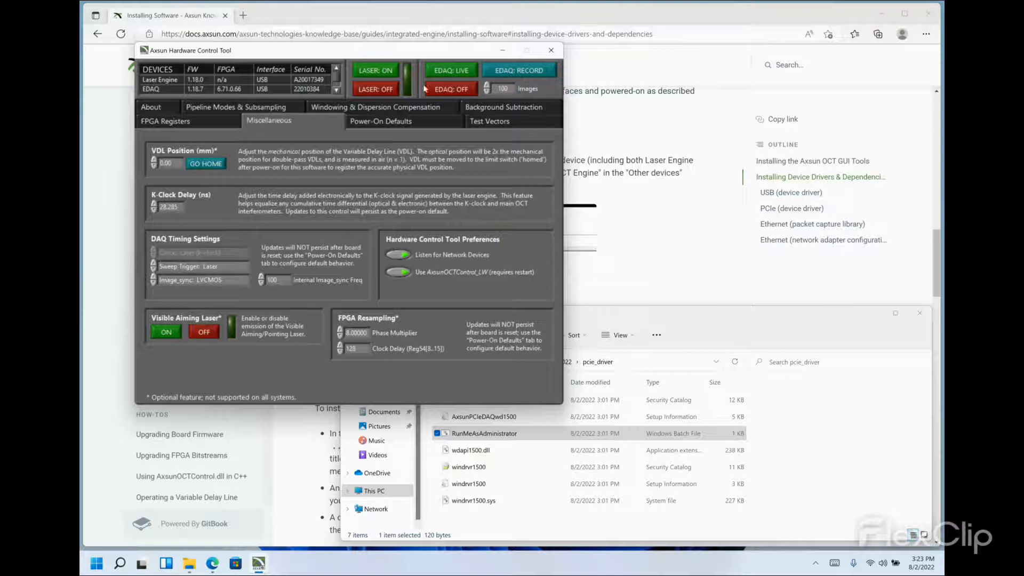
Step: Launch the Axsun Image Capture Tool with the PCIe capture interface, and view its PCIe controls and Buffer status
click(97, 563)
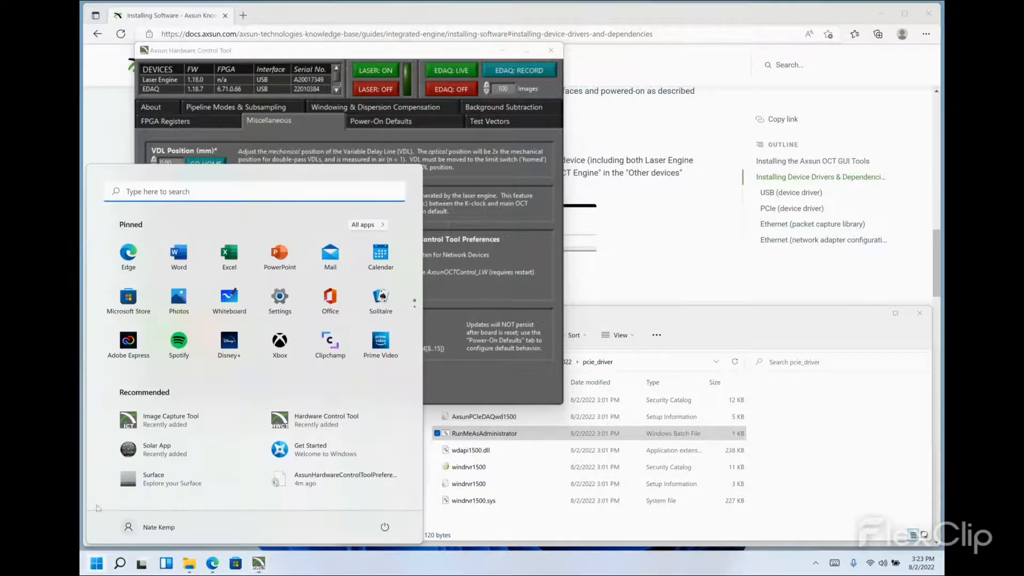
click(183, 426)
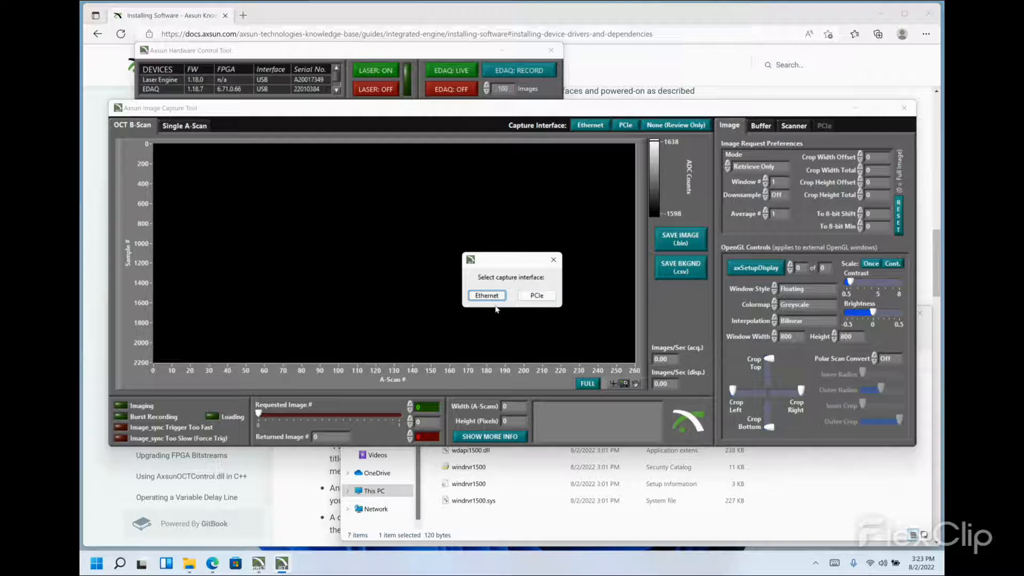
click(541, 296)
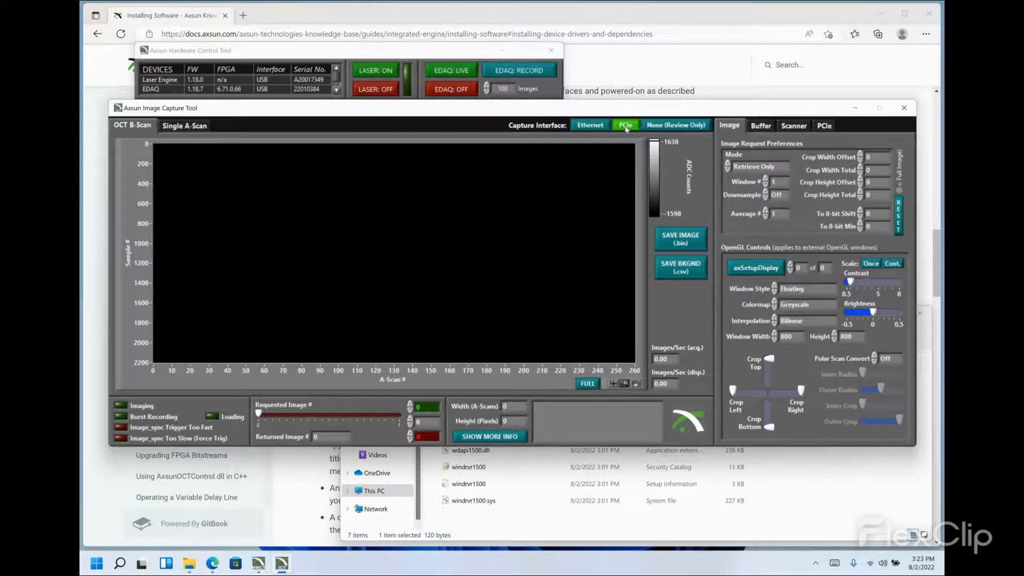
click(824, 126)
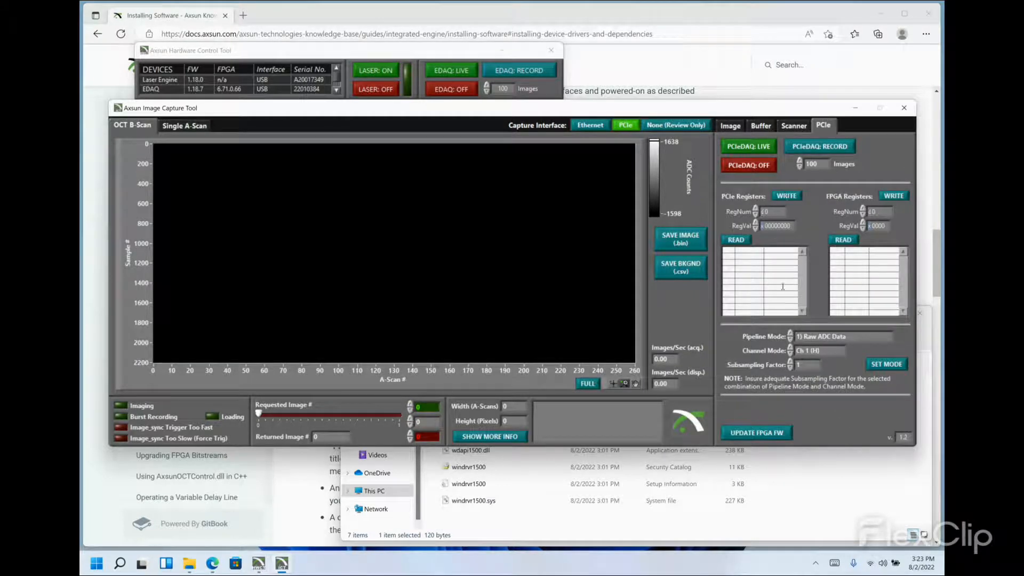
click(761, 126)
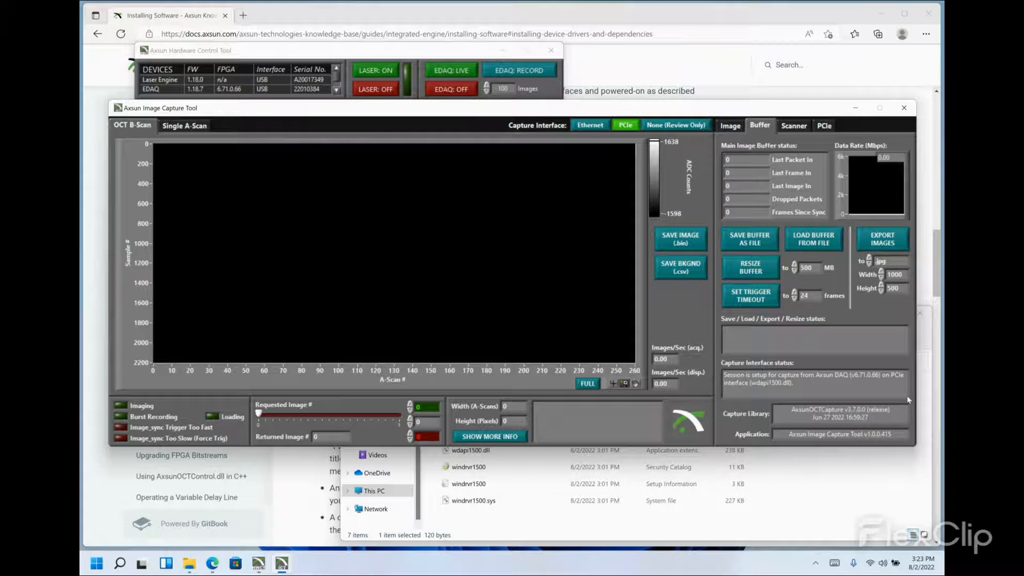
Step: Move the Image Capture Tool and Hardware Control Tool windows apart to compare them, and close both tools
drag(310, 111, 306, 197)
drag(328, 57, 368, 61)
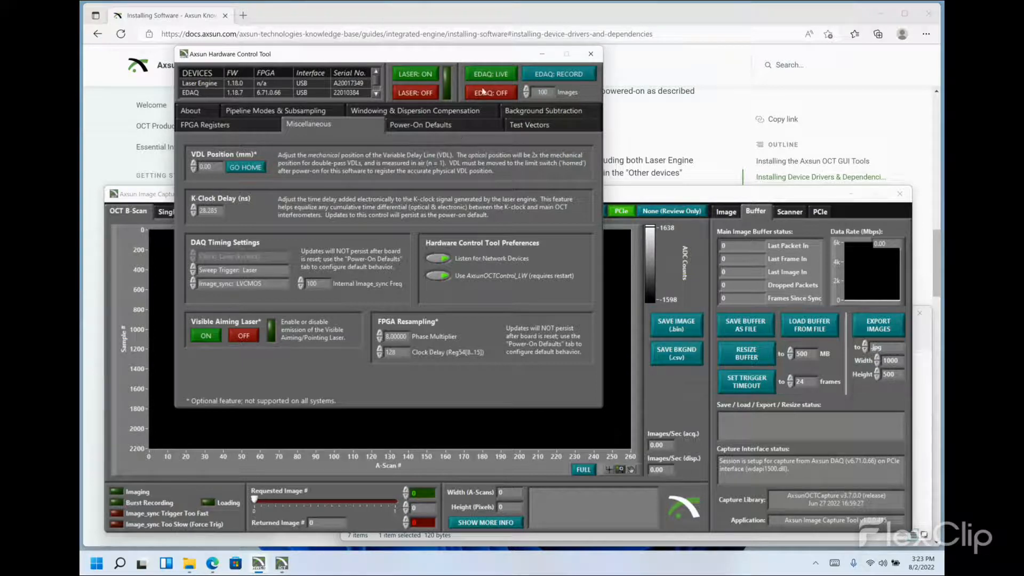
click(900, 195)
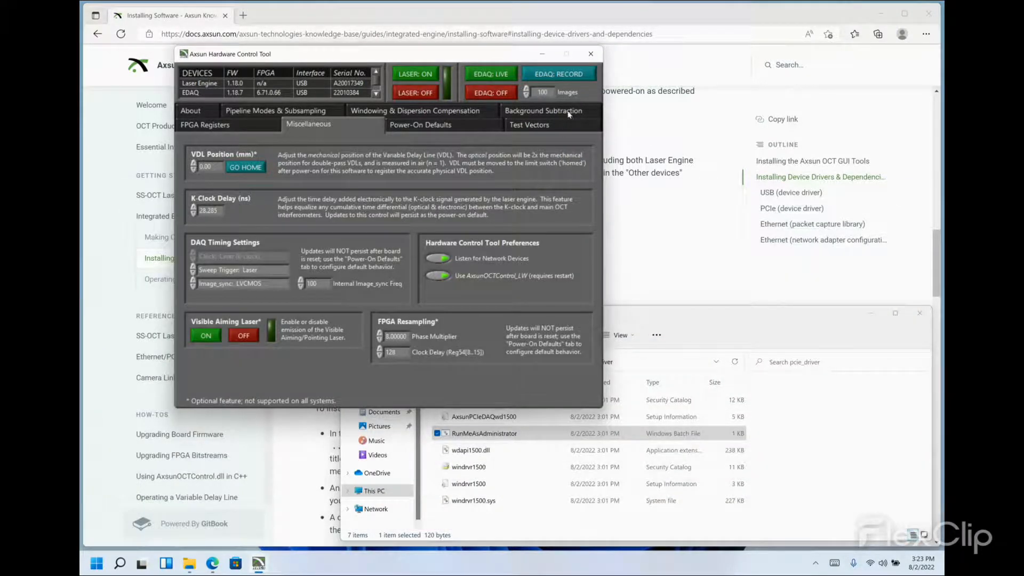
click(591, 53)
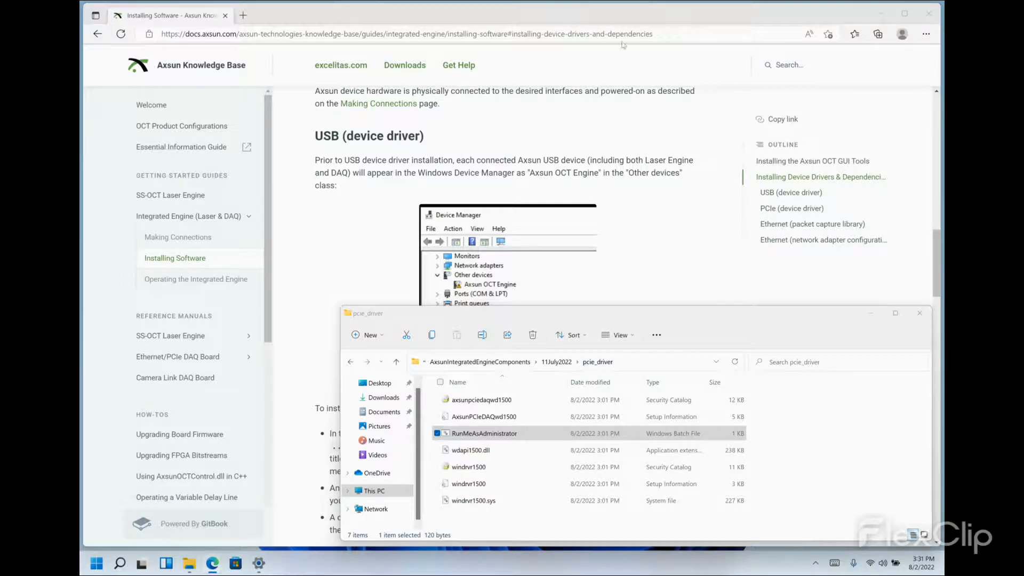
Step: Return to the installation guide in the browser and go to the Ethernet (packet capture library) section
click(637, 25)
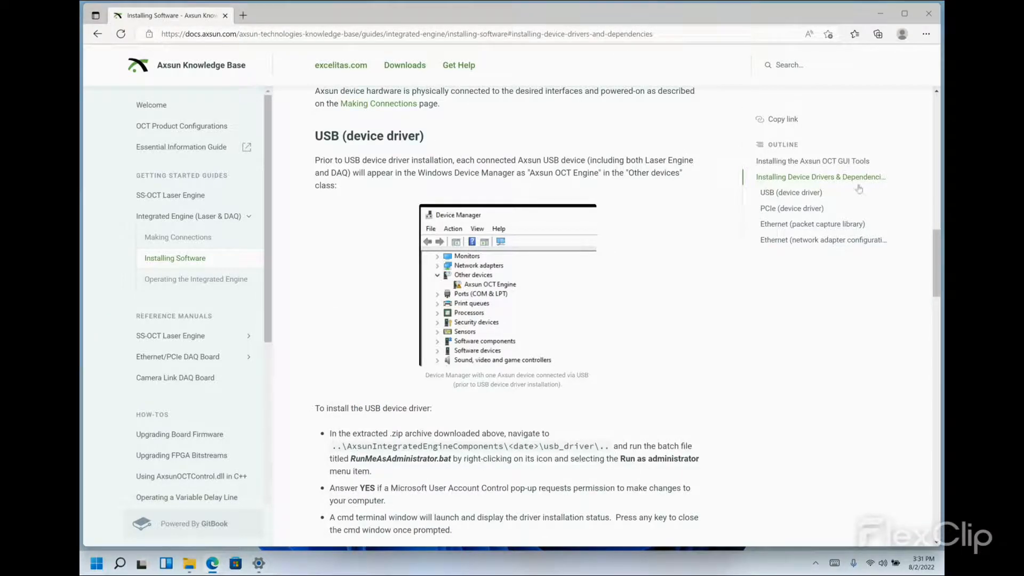
click(822, 227)
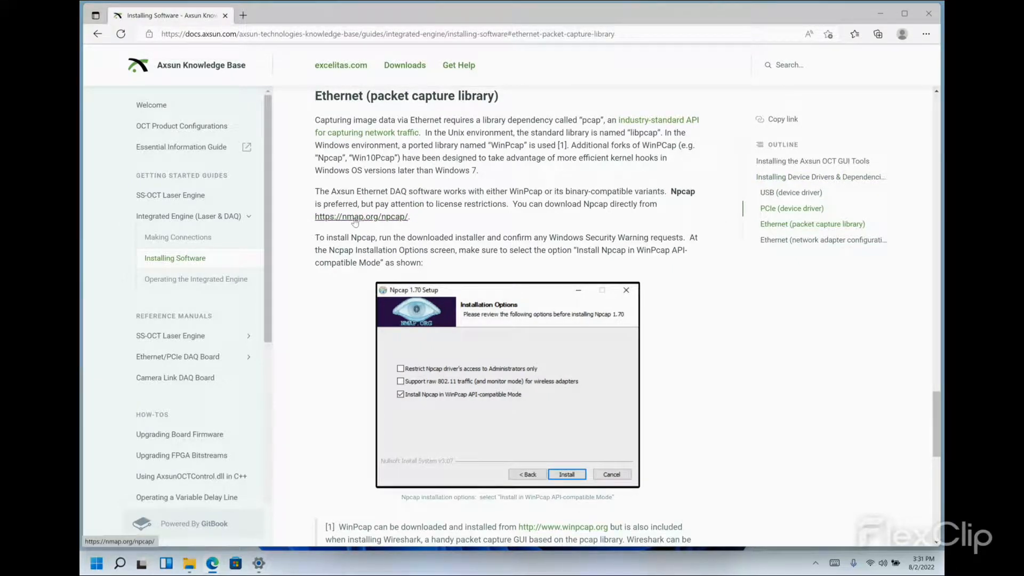
Step: Download the Npcap 1.70 installer from the site linked in the guide, run it, and allow it to make changes to the device
click(388, 217)
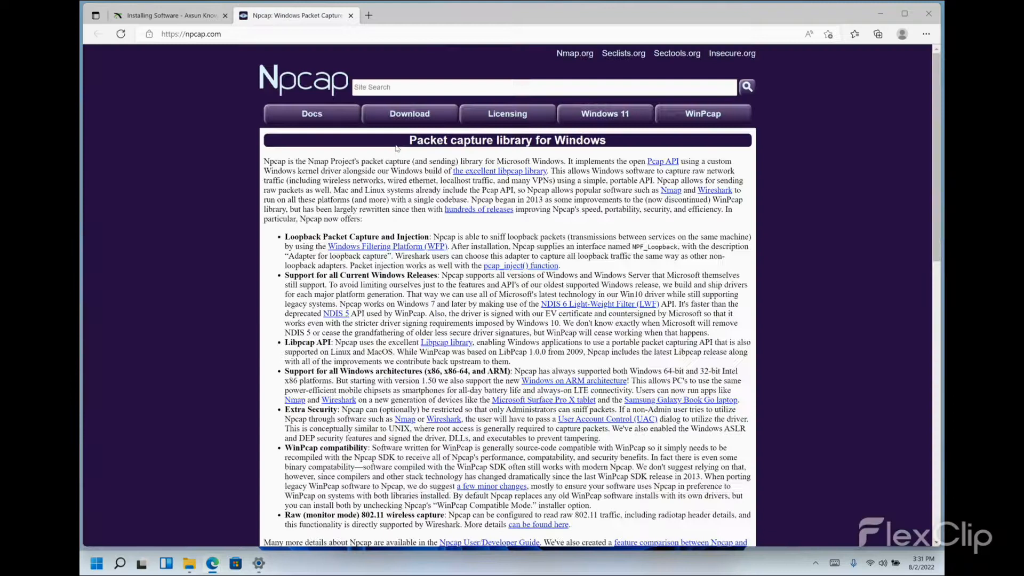
scroll(265, 364, down, 5)
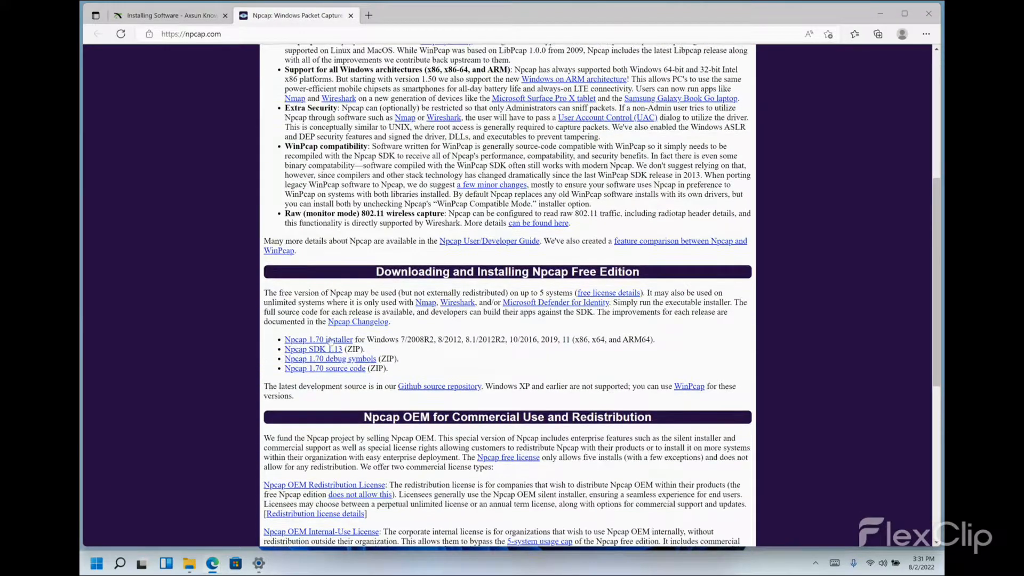
click(325, 341)
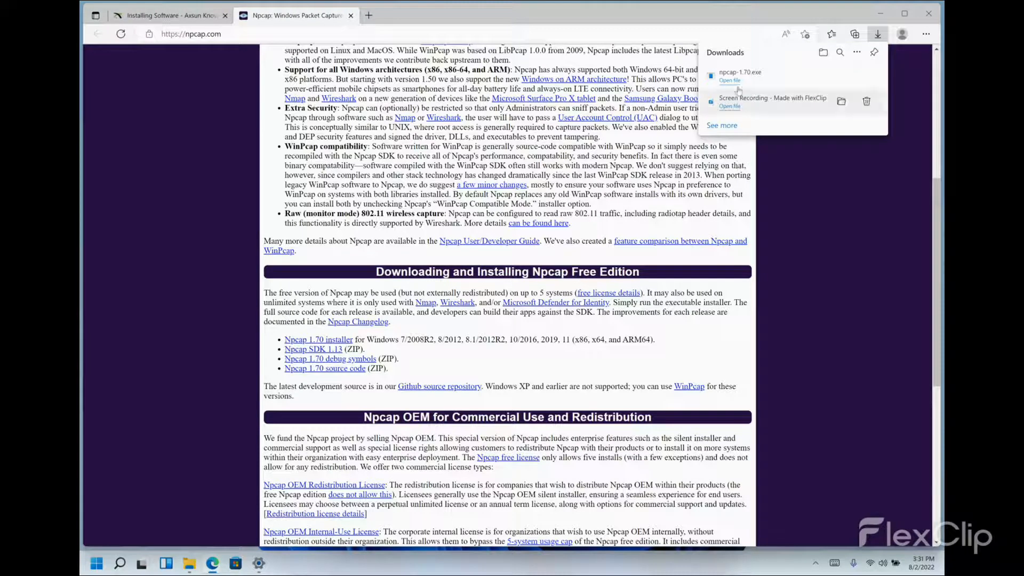
click(738, 81)
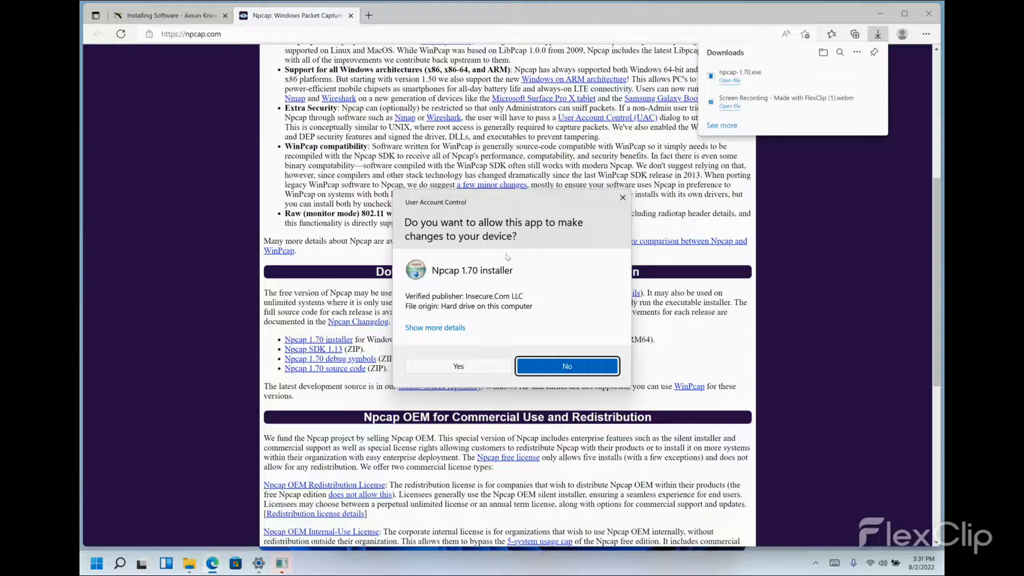
click(472, 374)
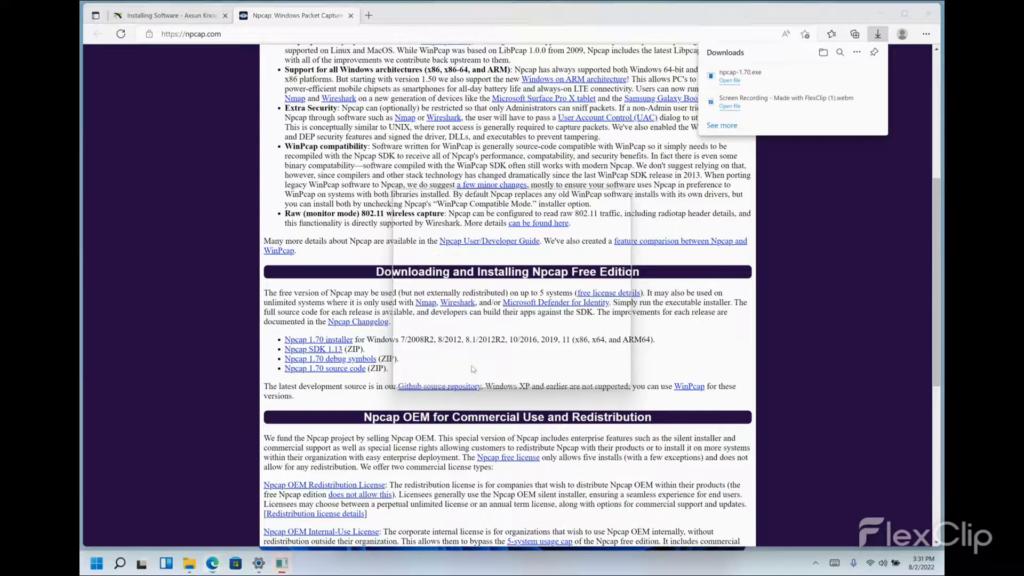
Step: Accept the Npcap license, install it in WinPcap API-compatible Mode, and close the Npcap web page
click(566, 366)
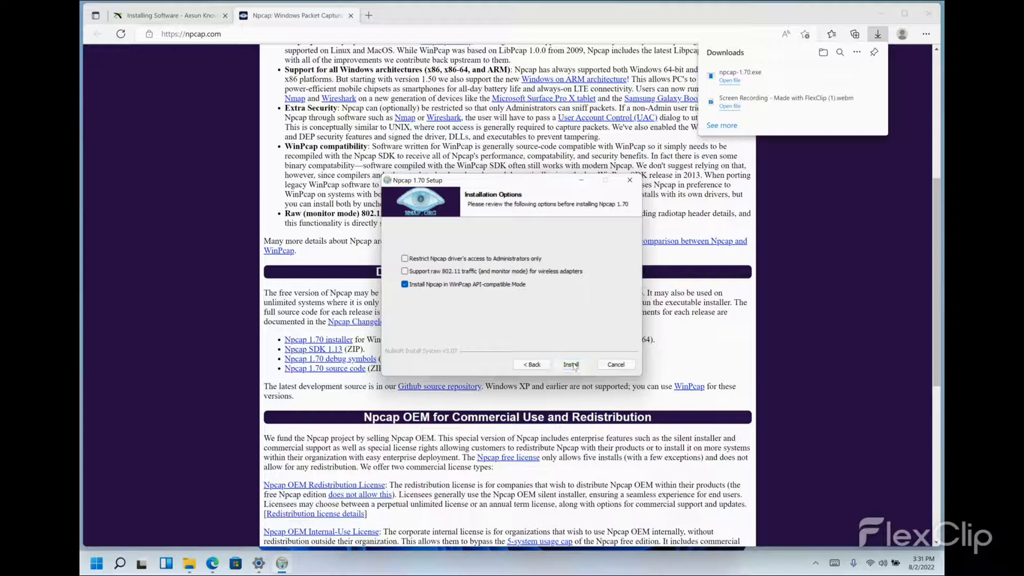
click(571, 365)
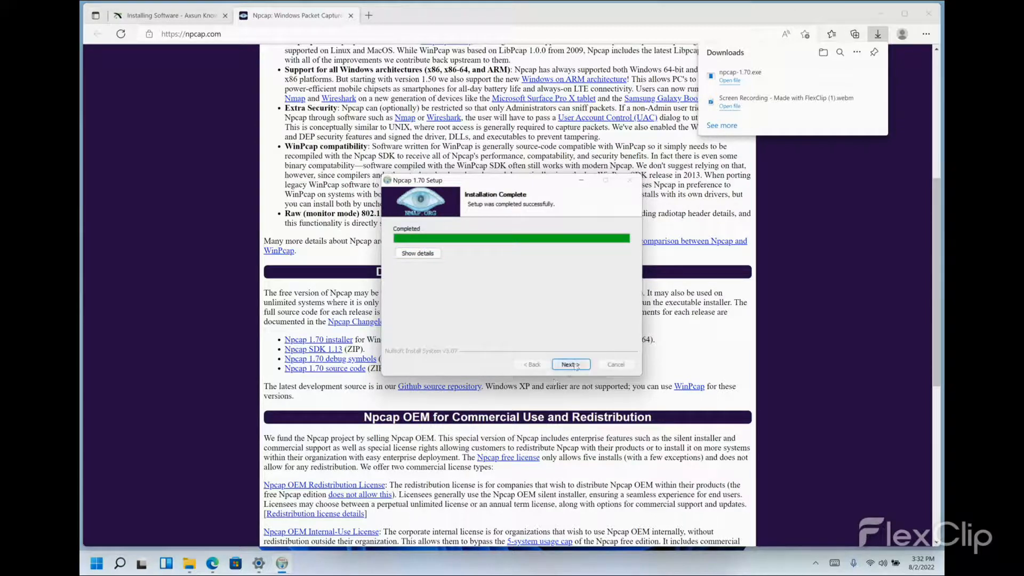
click(580, 366)
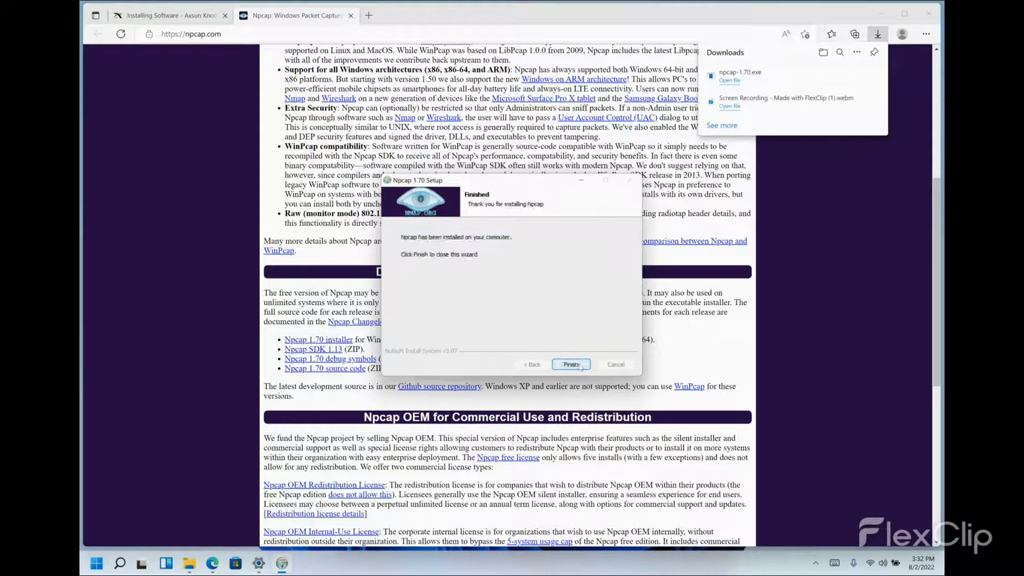
click(570, 365)
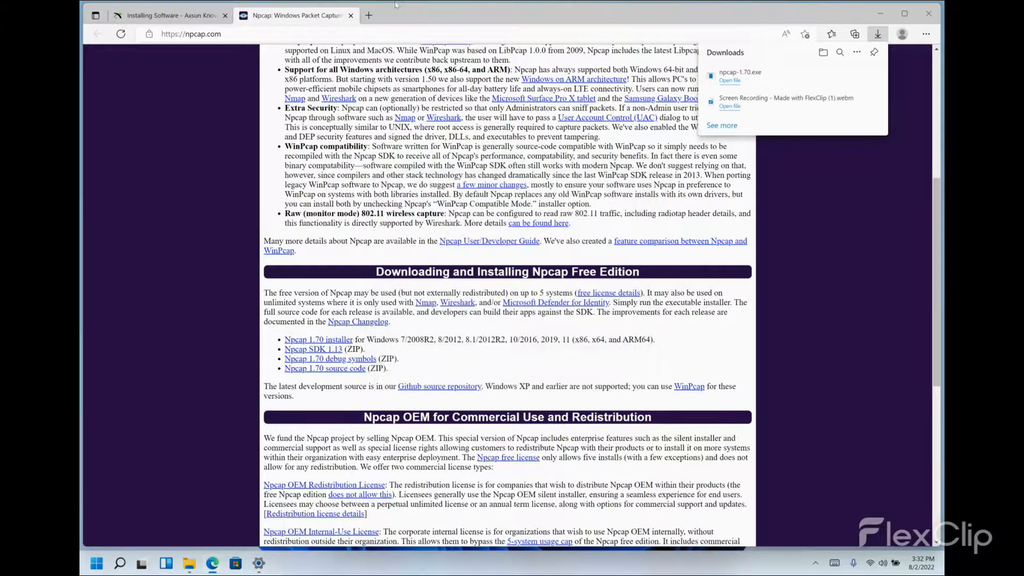
click(351, 16)
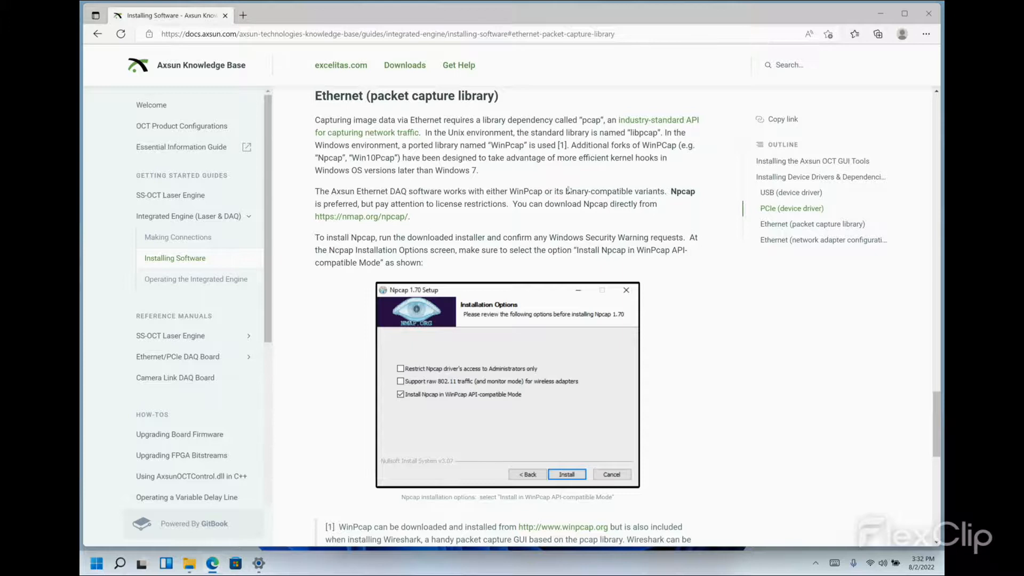
Step: Go to the guide's Ethernet (network adapter configuration) section and open the Windows Network Connections window
scroll(568, 189, down, 10)
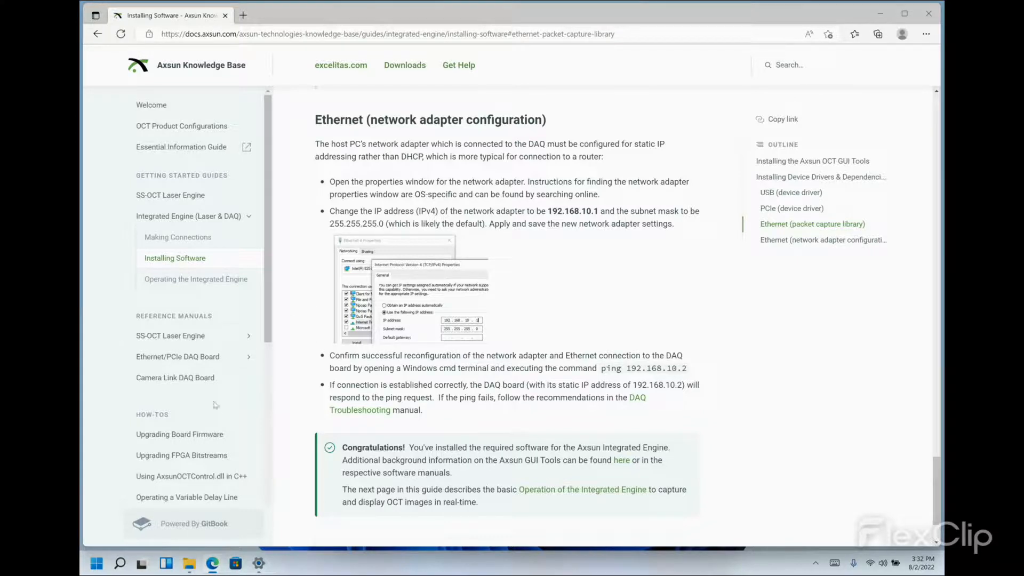
click(97, 563)
text(net)
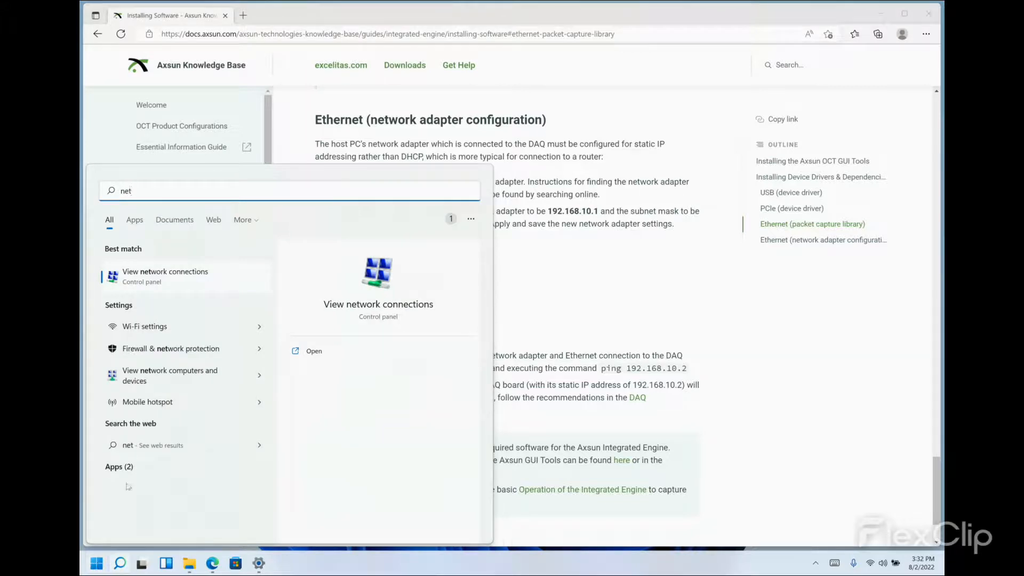
click(206, 284)
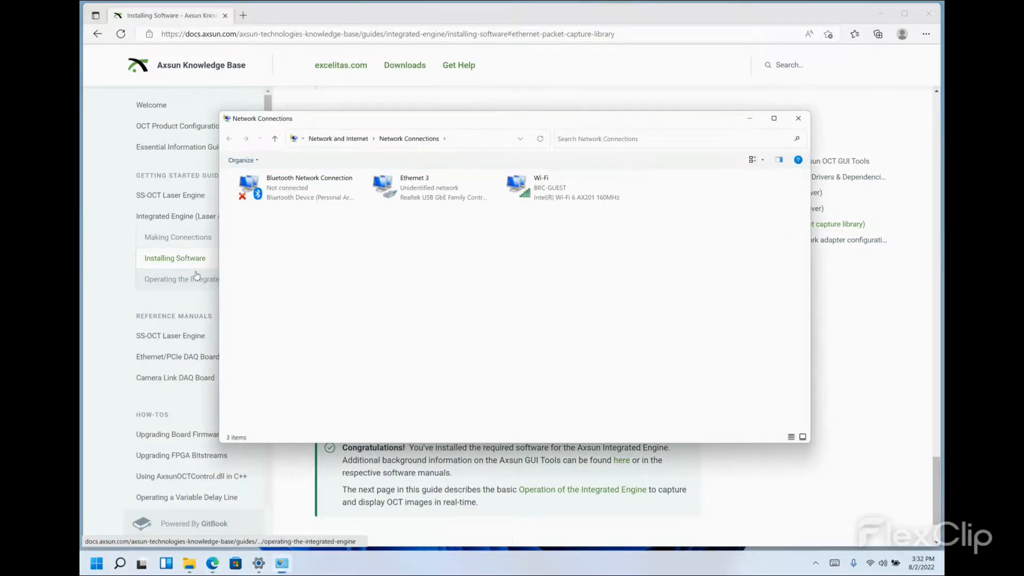
drag(432, 122, 440, 163)
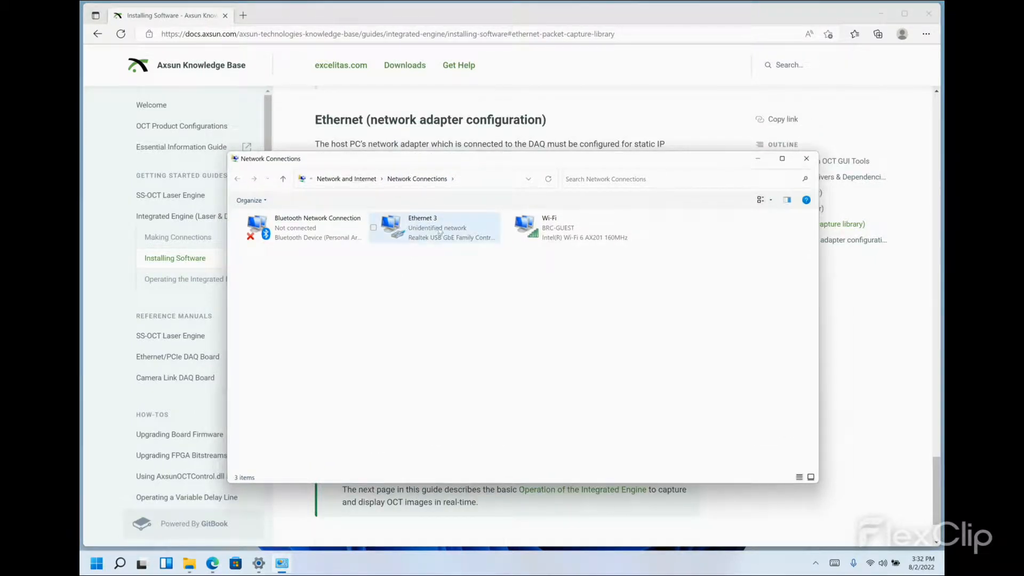
Step: Open the Internet Protocol Version 4 (TCP/IPv4) properties of the Ethernet 3 adapter
click(438, 228)
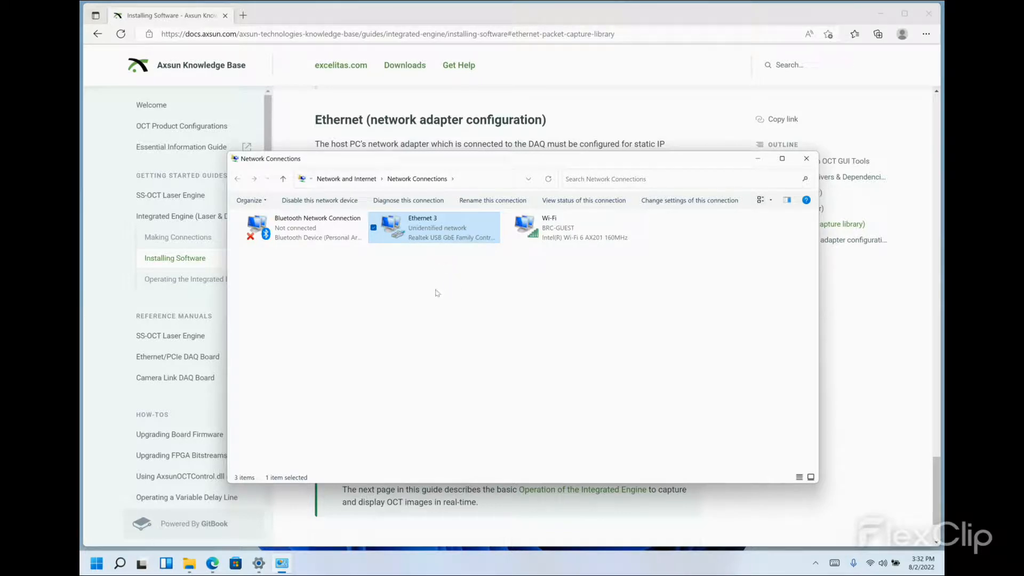
right_click(393, 226)
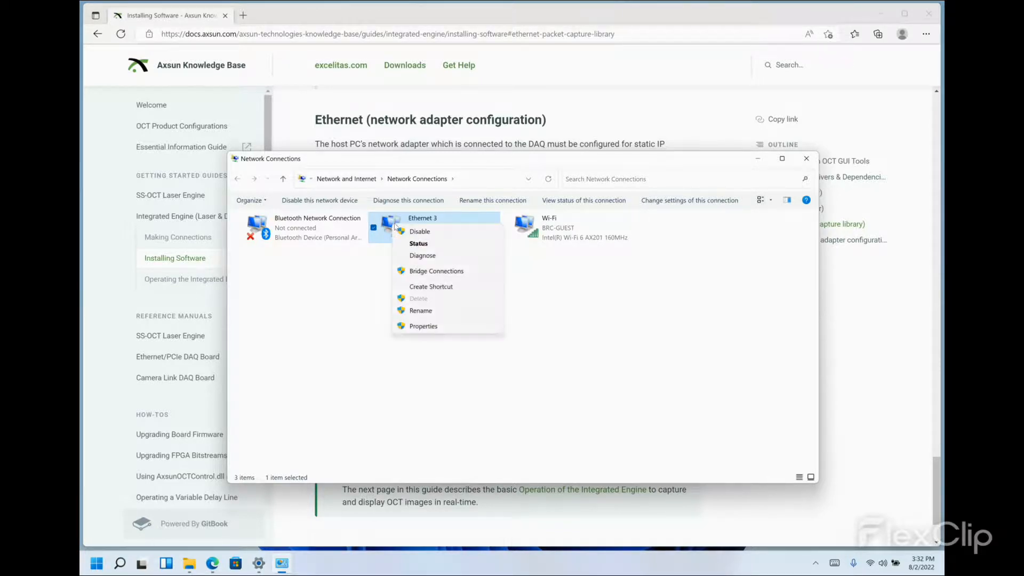
click(424, 326)
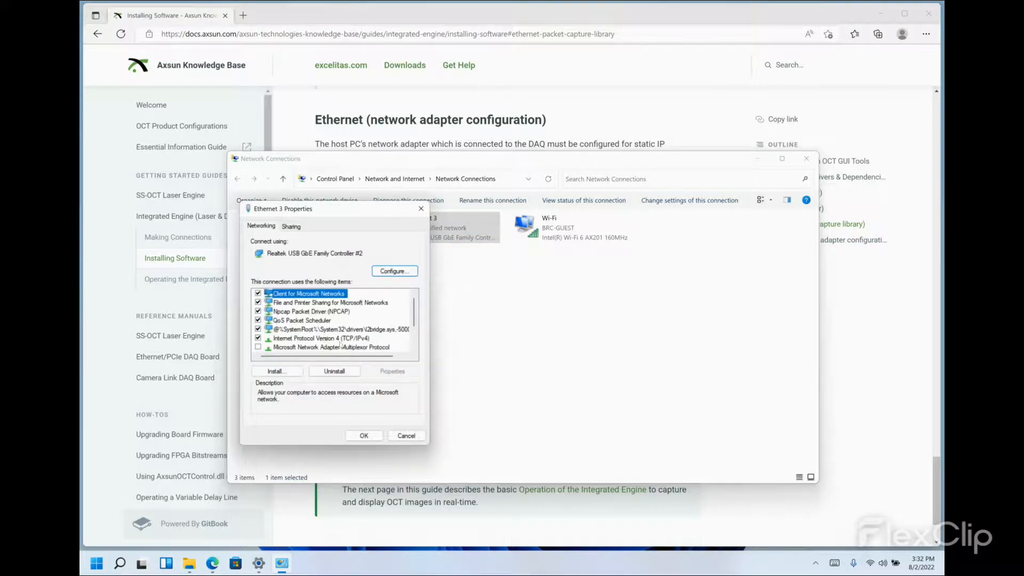
click(331, 340)
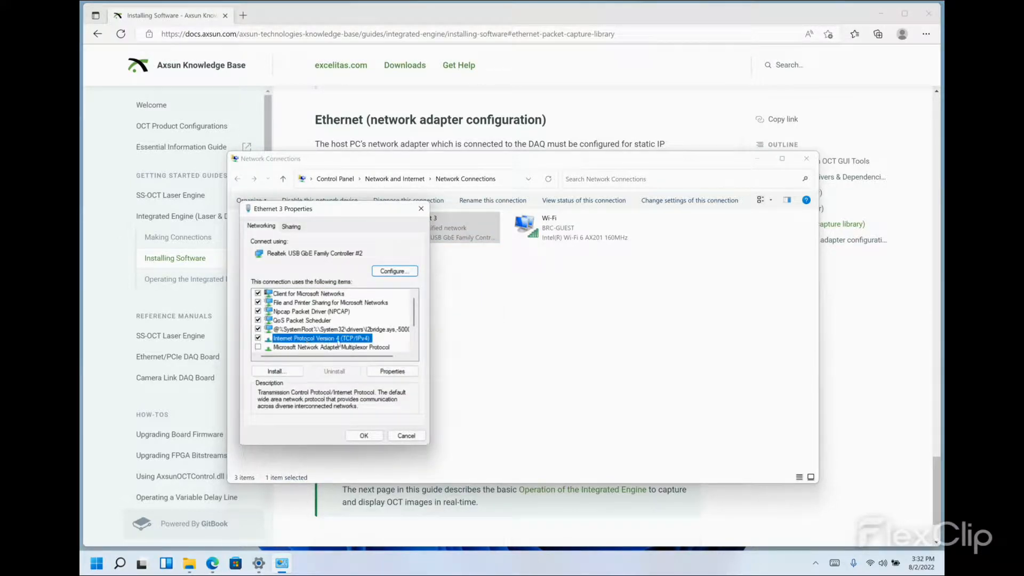
click(392, 371)
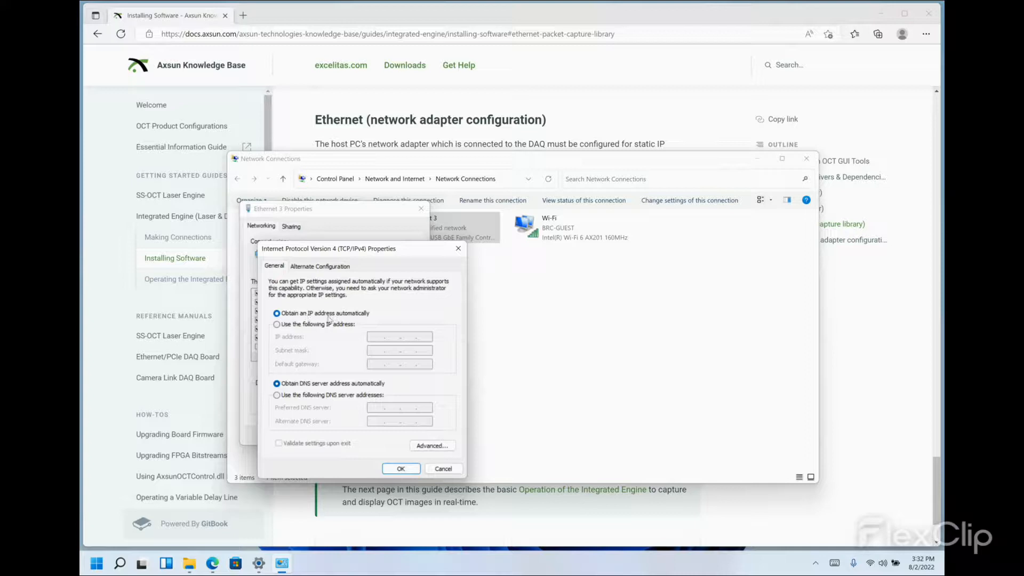
Step: Assign the Ethernet 3 adapter the static IP address 192.168.10.1 with subnet mask 255.255.255.0, and save the adapter settings
click(276, 324)
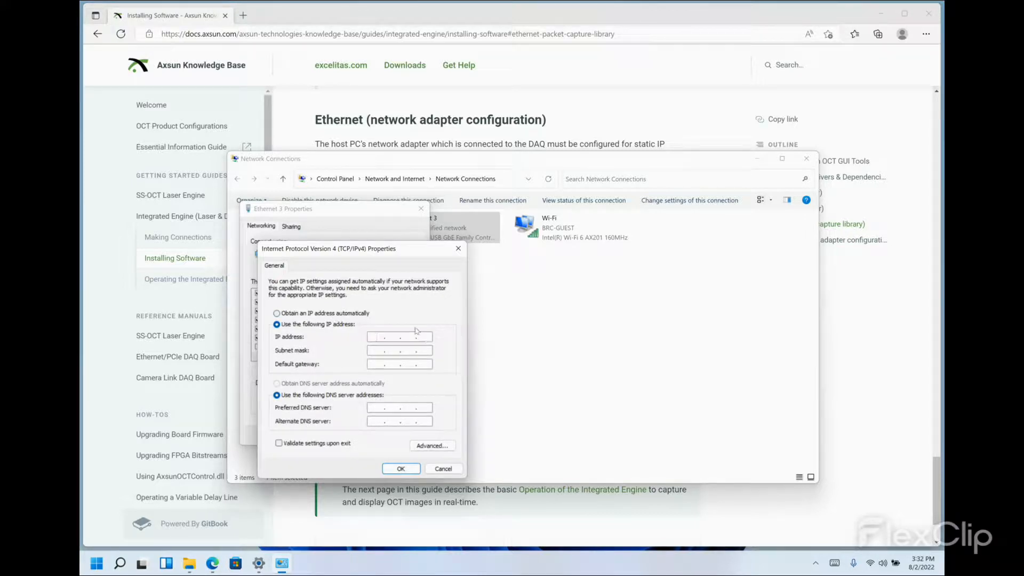
text(2 . 168 . 010 . 001)
key(Tab)
click(401, 469)
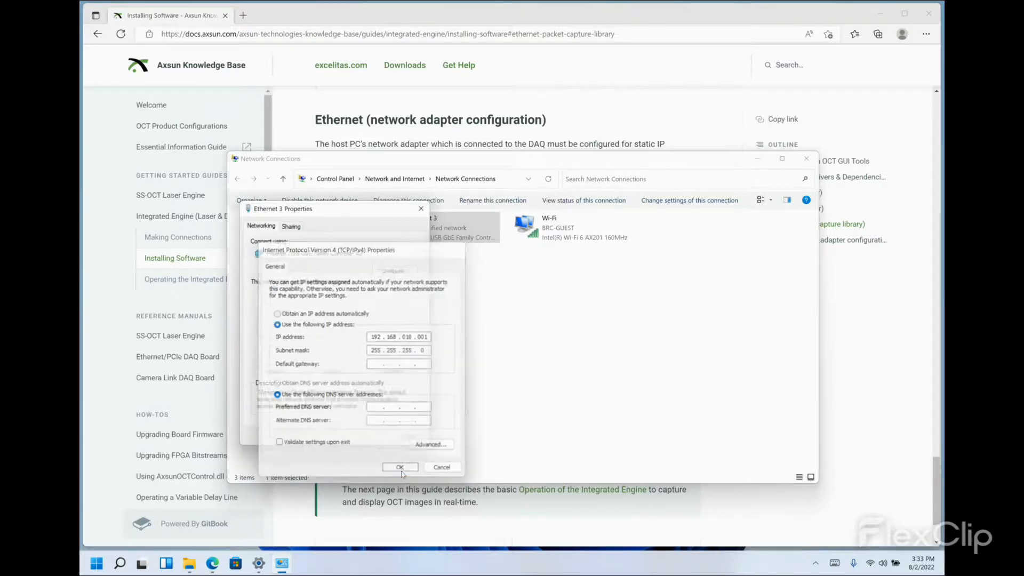
click(363, 435)
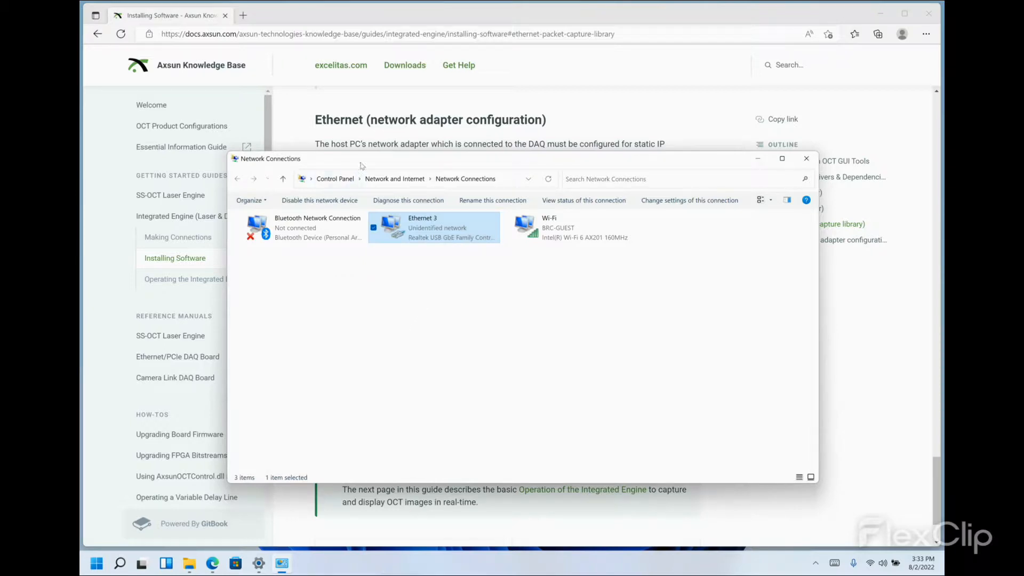
Step: Launch the Axsun Image Capture Tool with the Ethernet capture interface, and view its Buffer status
drag(374, 161, 434, 120)
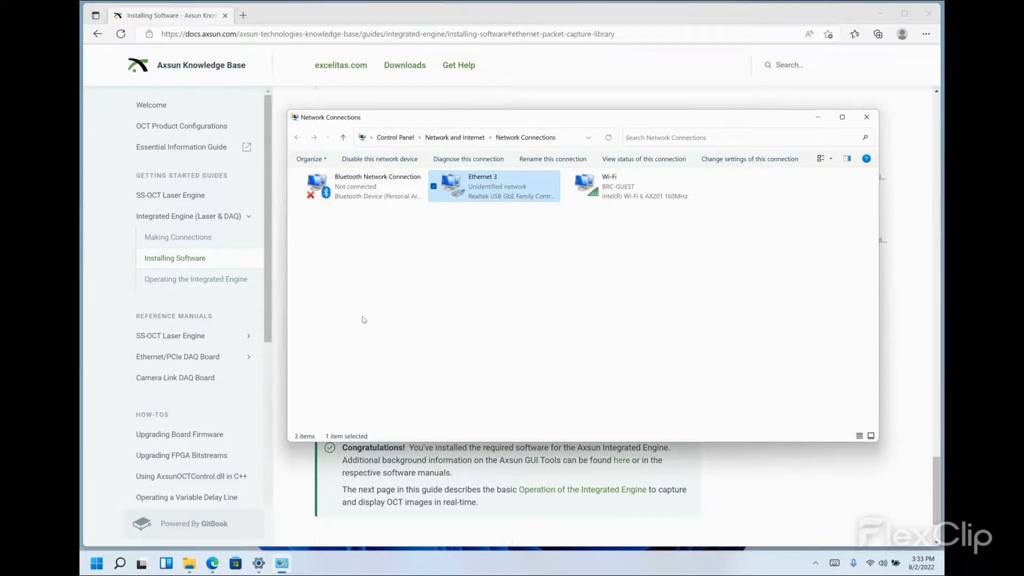
click(98, 565)
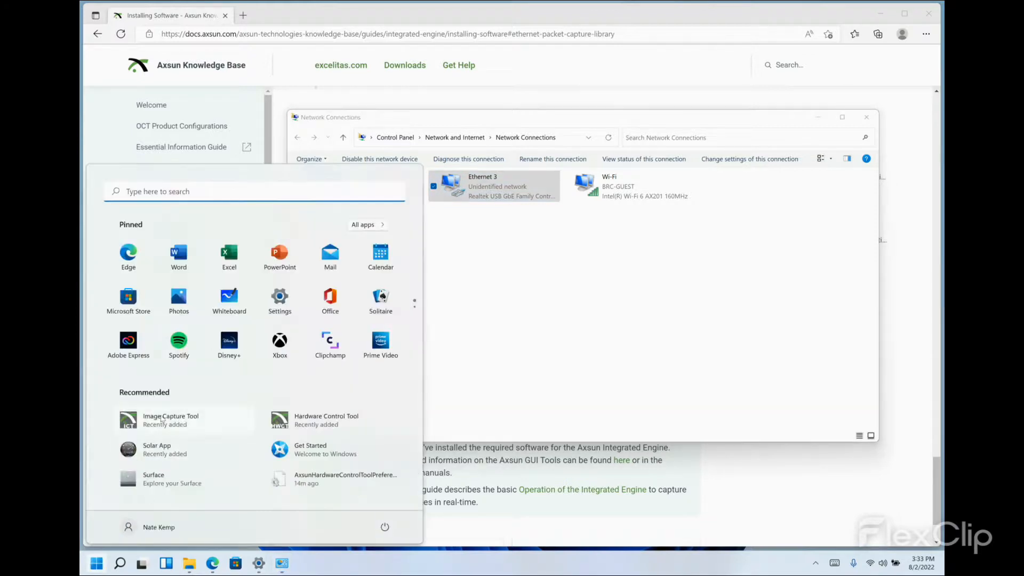
click(162, 419)
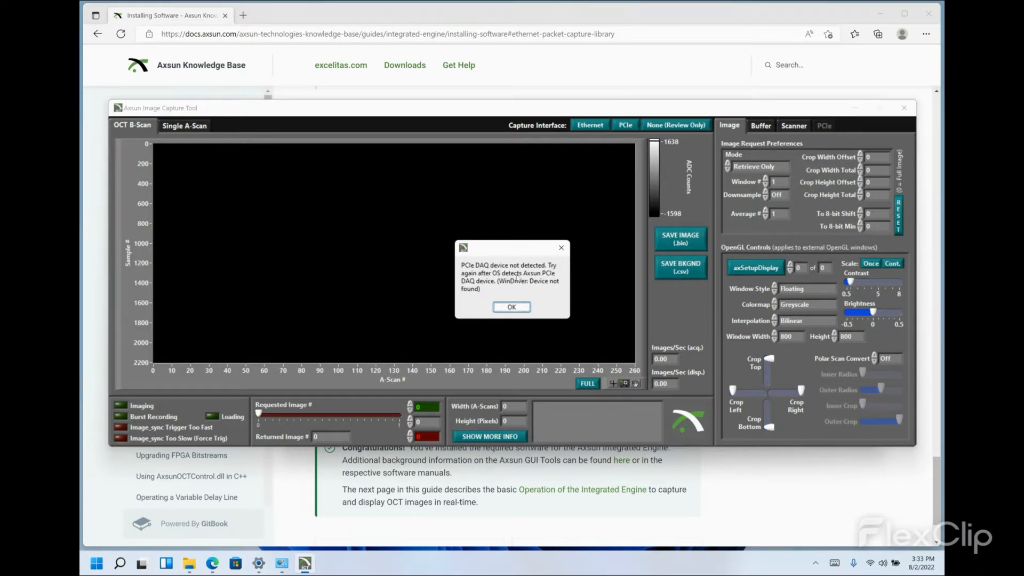
click(512, 307)
click(596, 128)
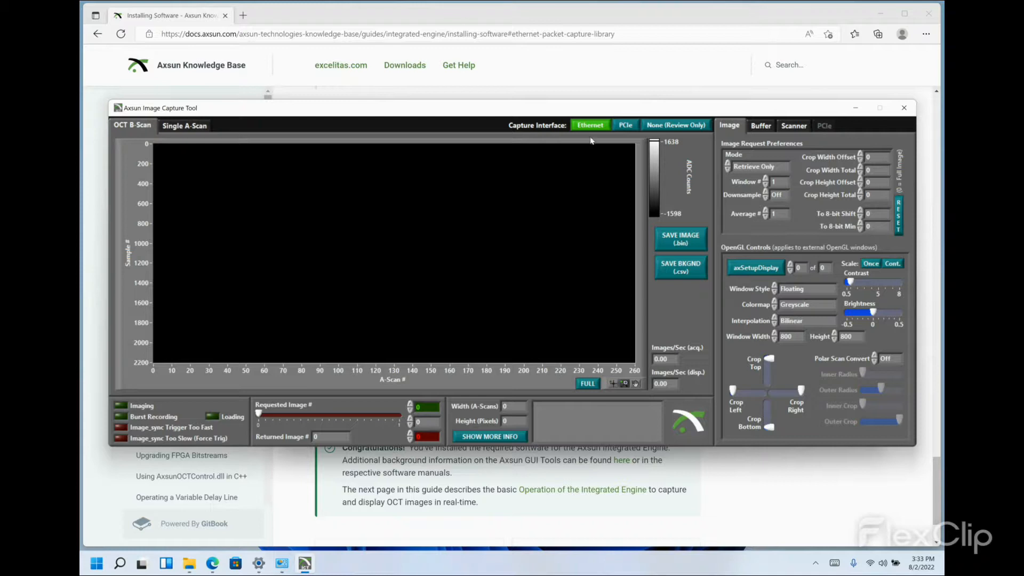
click(763, 126)
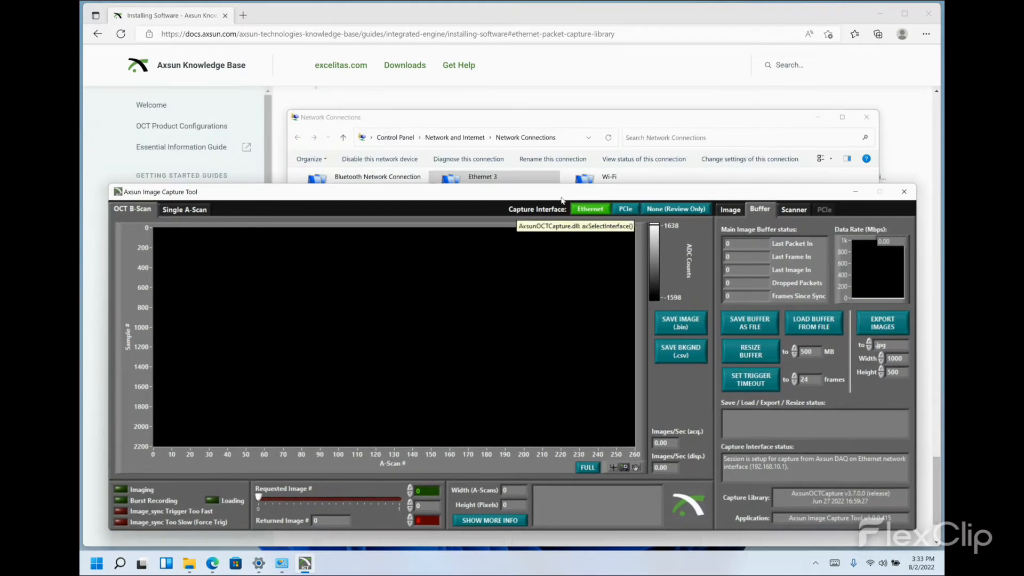
Step: Launch the Axsun Hardware Control Tool and move its window away from the screen edge, over the Image Capture Tool
click(97, 564)
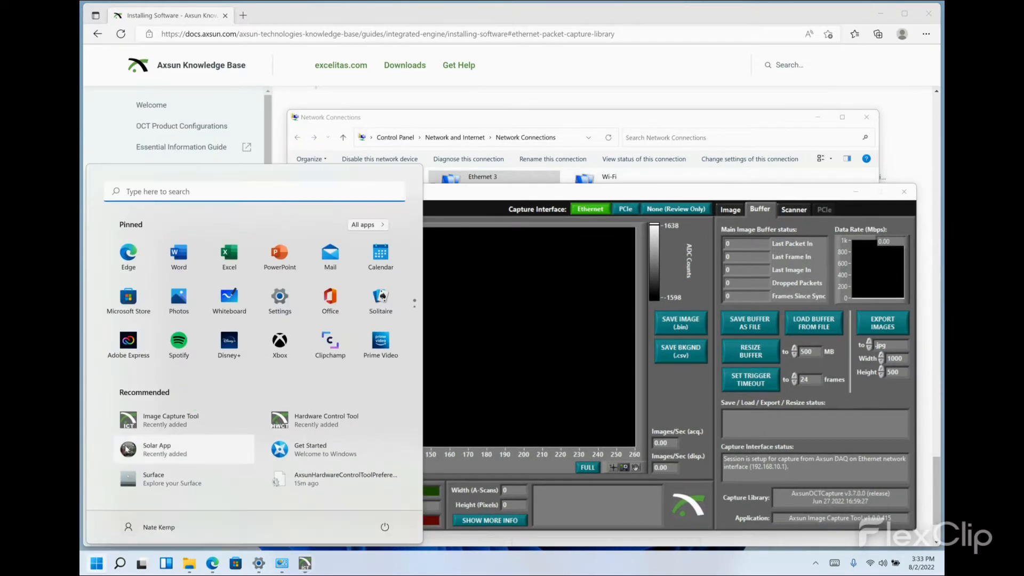
click(351, 424)
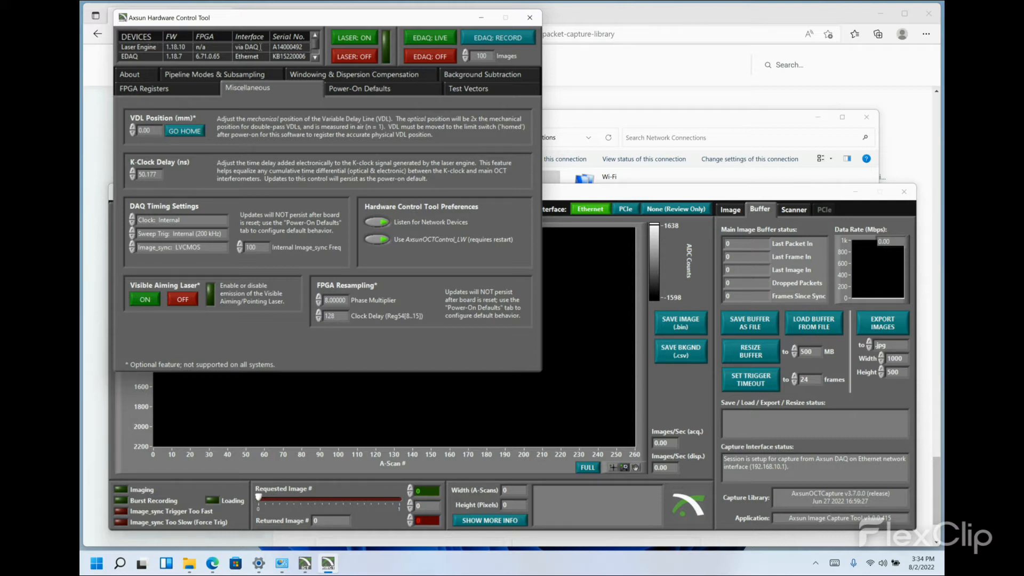
drag(276, 20, 337, 45)
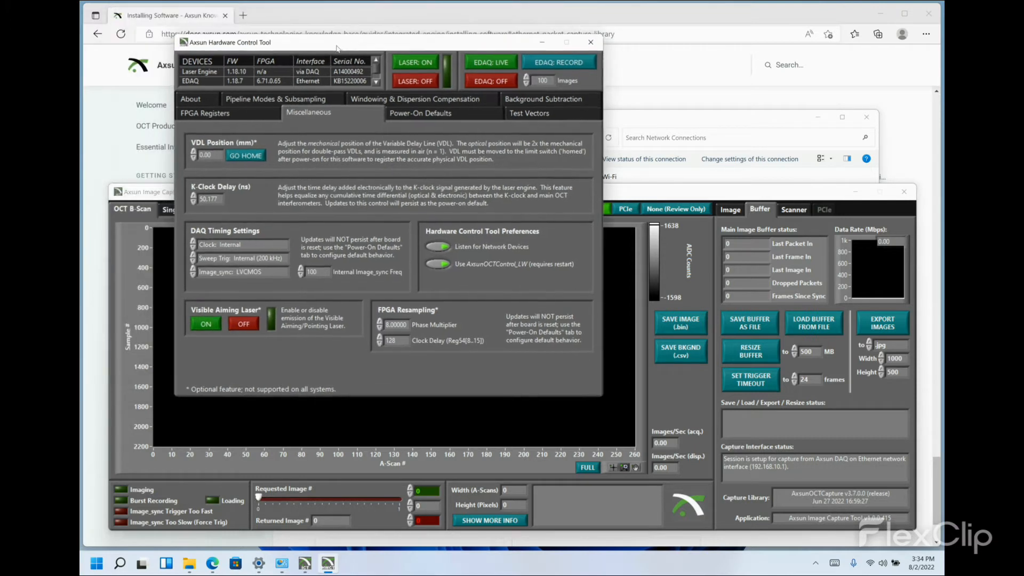